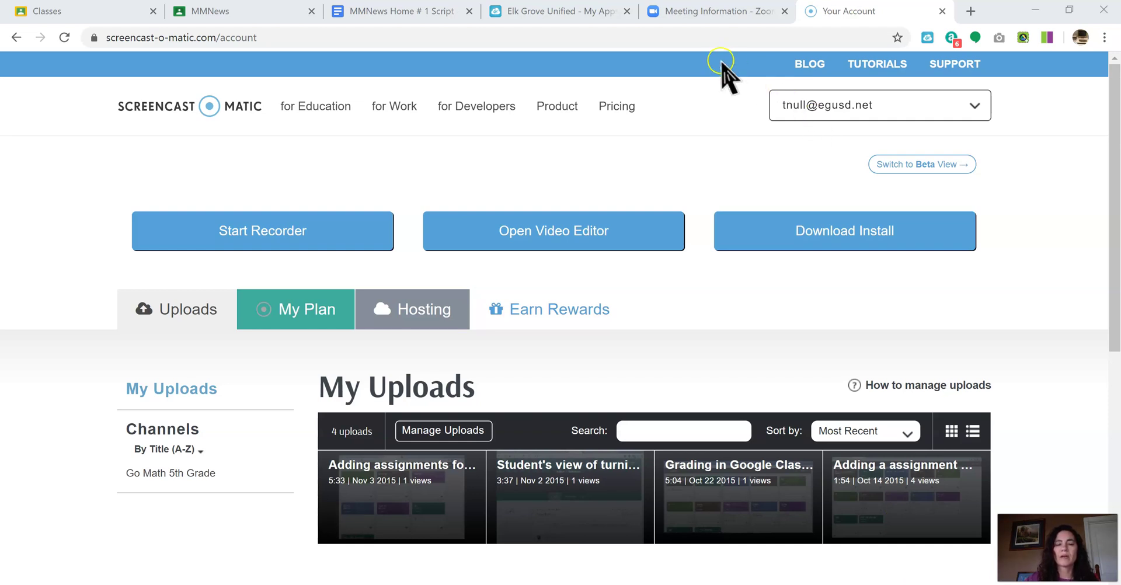
- Open ThinkCentral from the Elk Grove Unified launchpad to reach the teacher dashboard
left_click(584, 14)
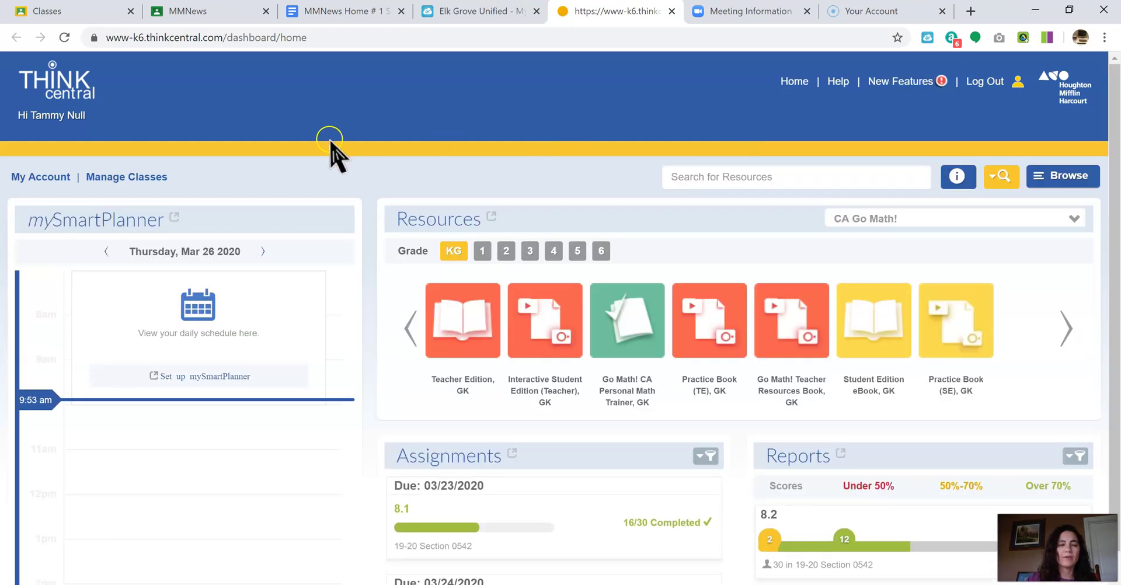
- Show the Manage Classes list containing class 19-20 Section 0542
left_click(119, 176)
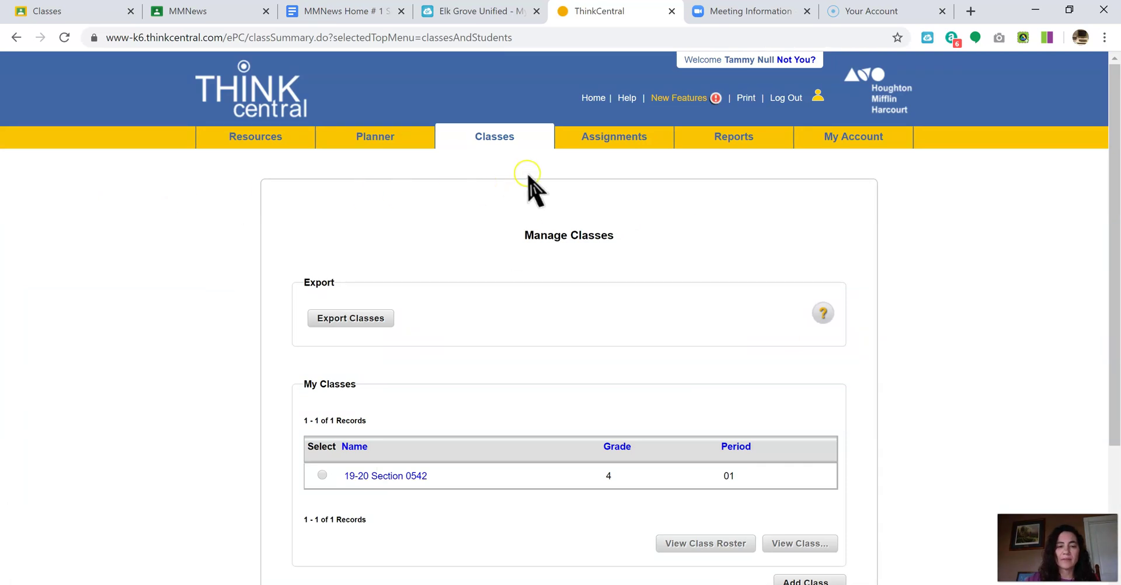
mouse_move(622, 141)
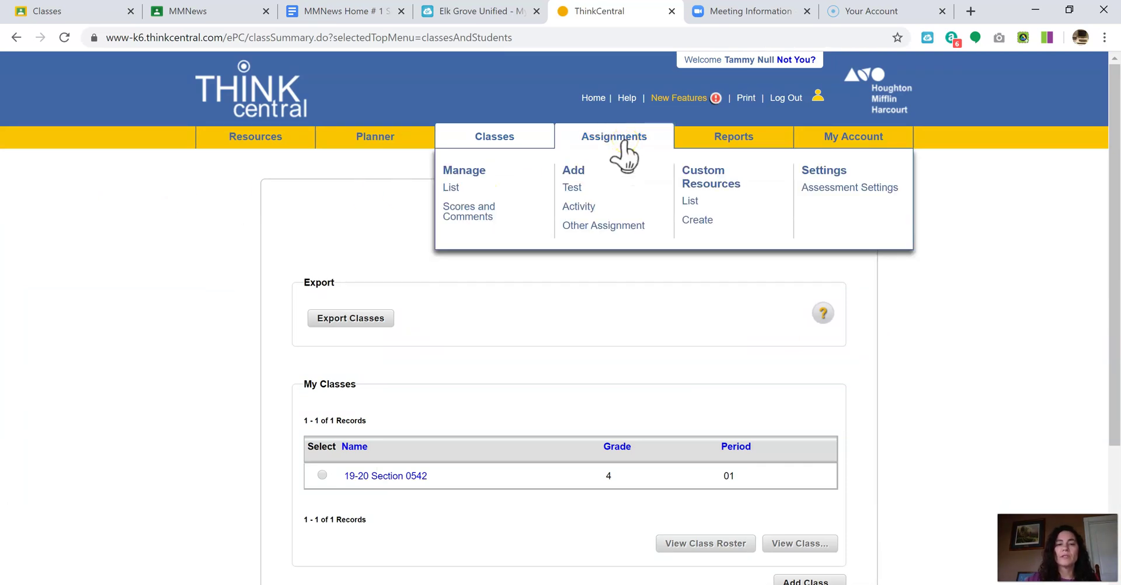
mouse_move(495, 143)
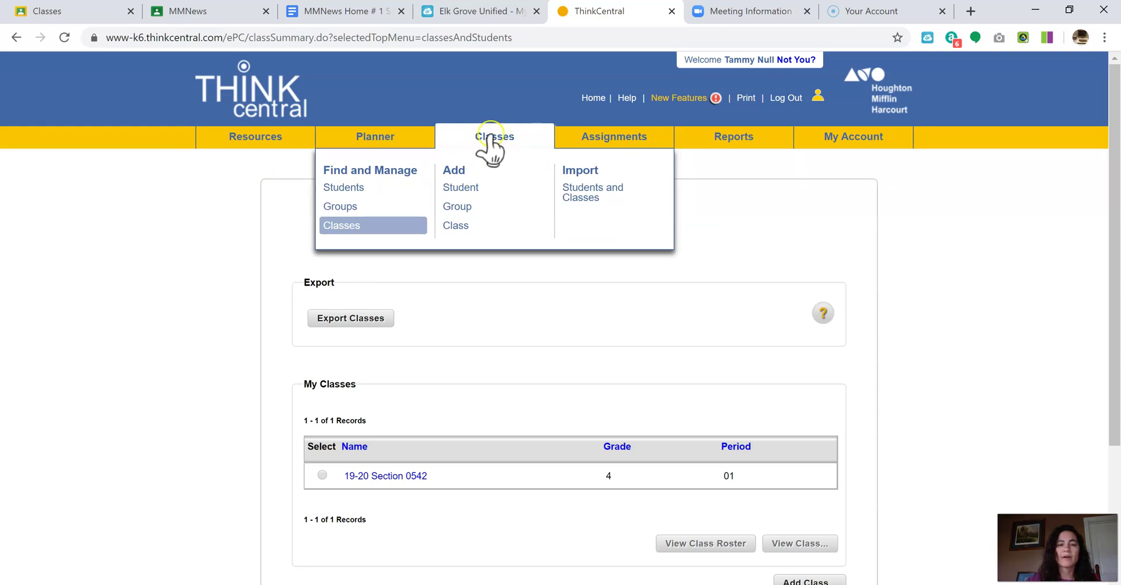
left_click(348, 221)
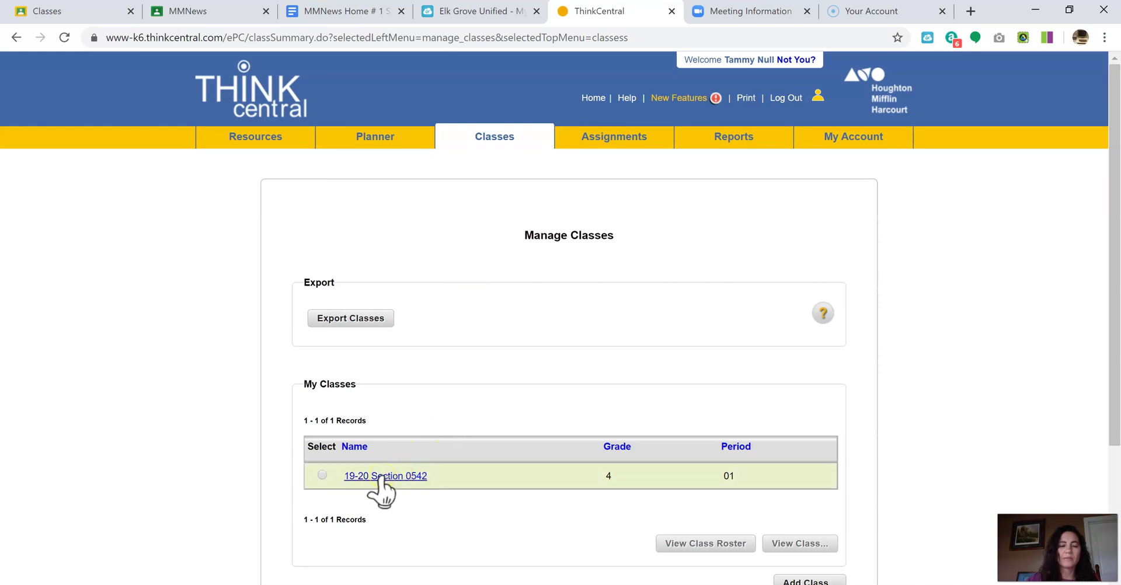
- Open class 19-20 Section 0542 and review its Go Math! CA Personal Math Trainer, G4 product
left_click(382, 477)
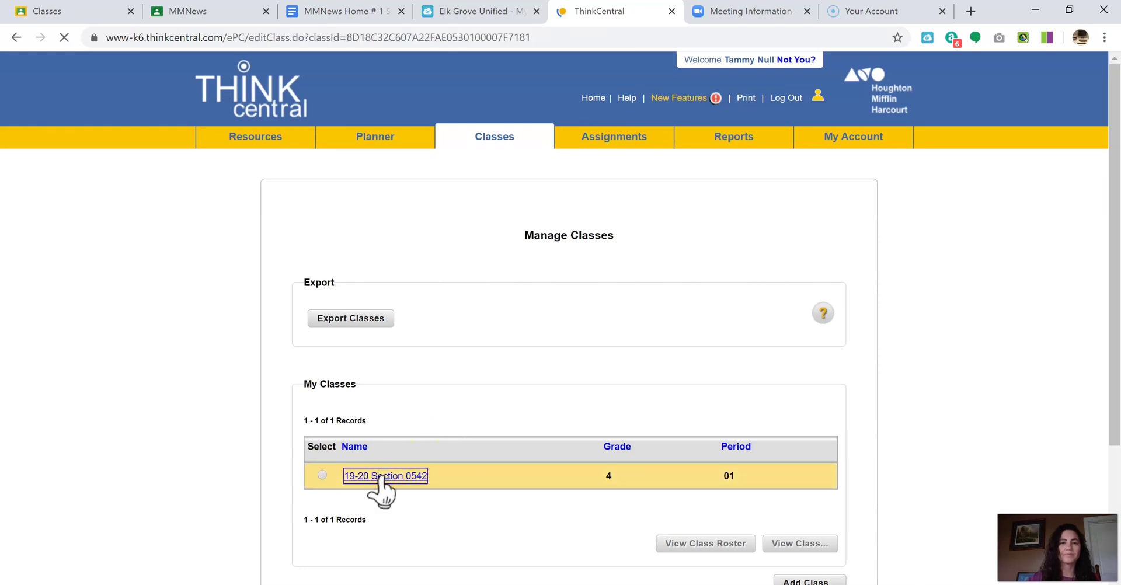
scroll(534, 441, "down", 1)
scroll(534, 438, "down", 3)
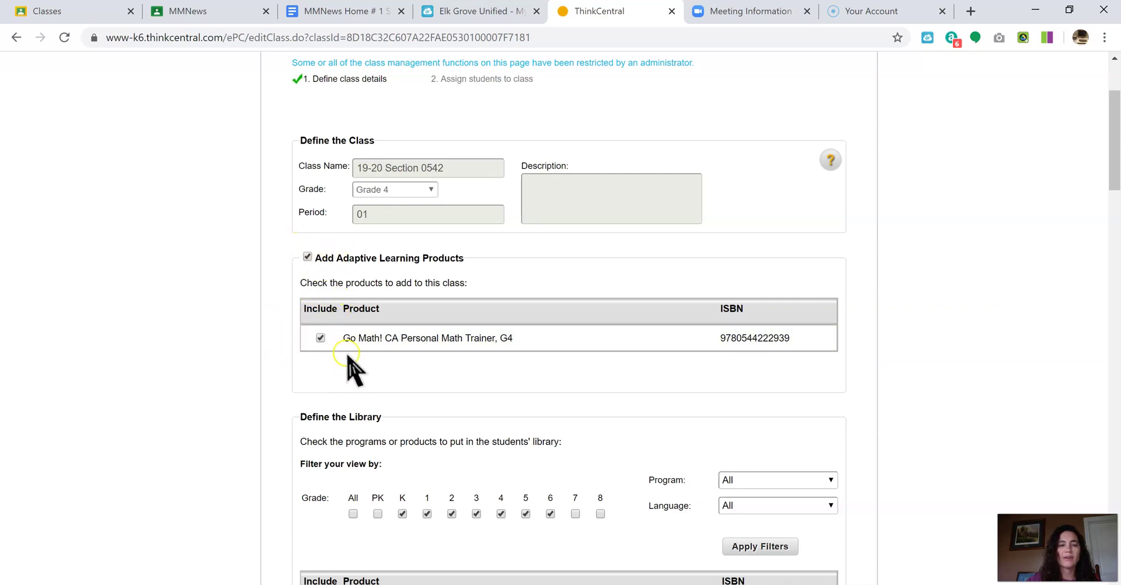
scroll(646, 446, "down", 10)
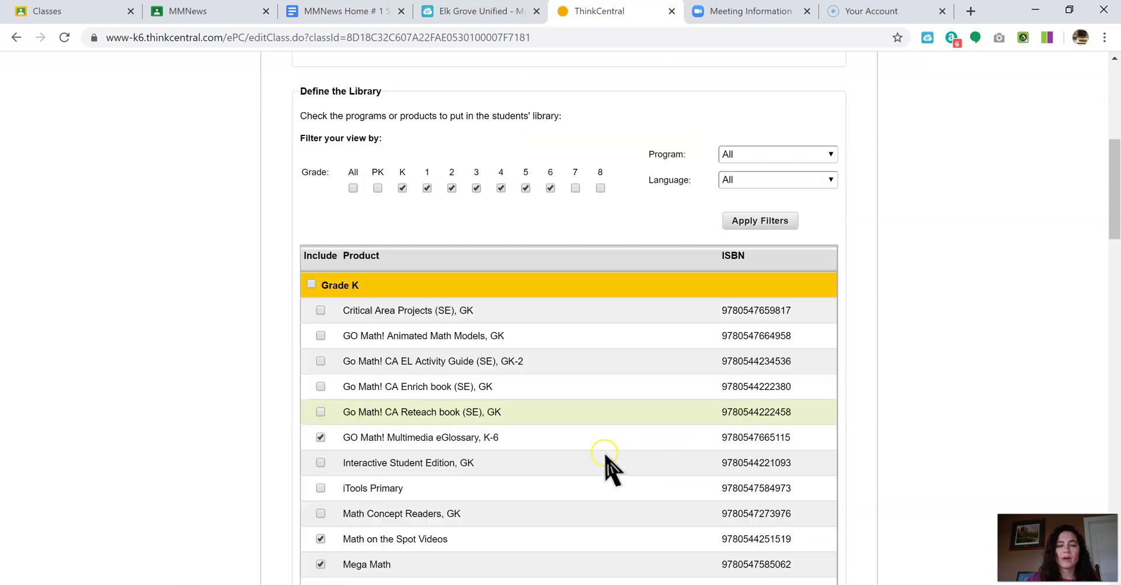
scroll(587, 443, "down", 20)
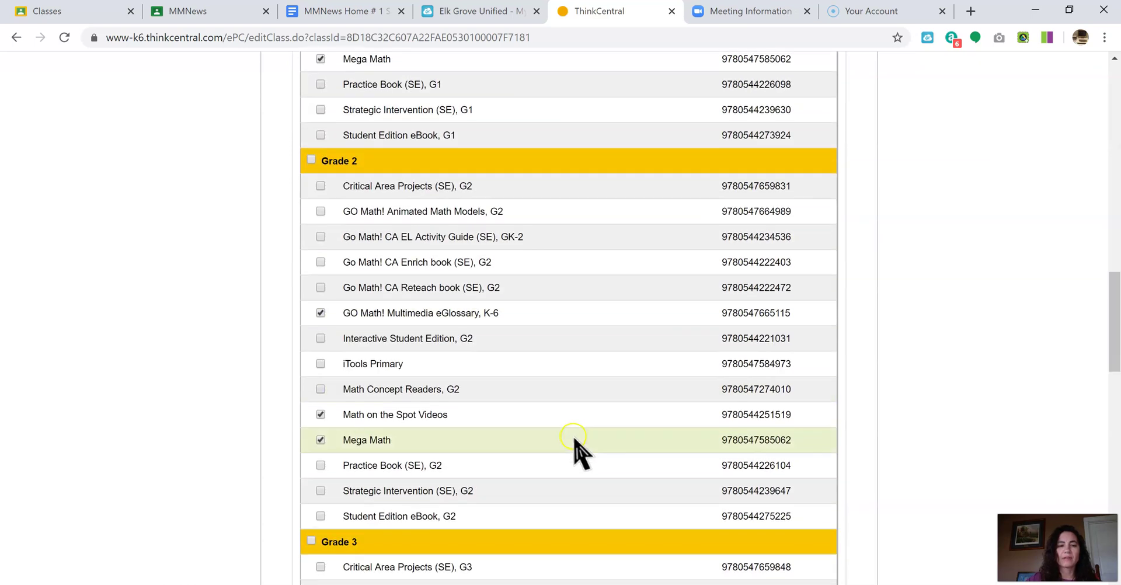
scroll(567, 436, "up", 5)
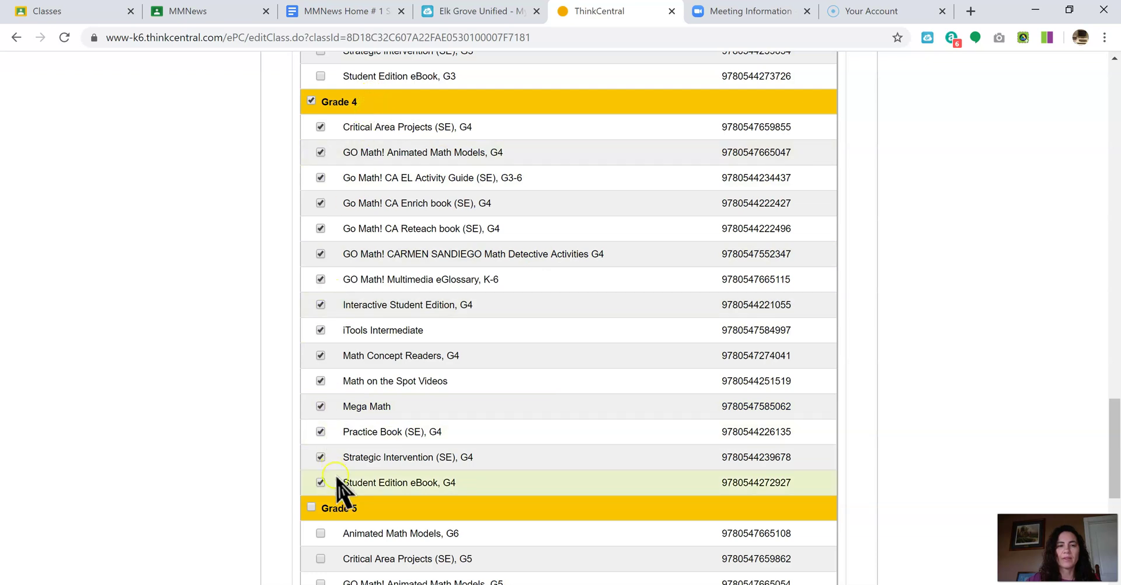
scroll(350, 455, "up", 20)
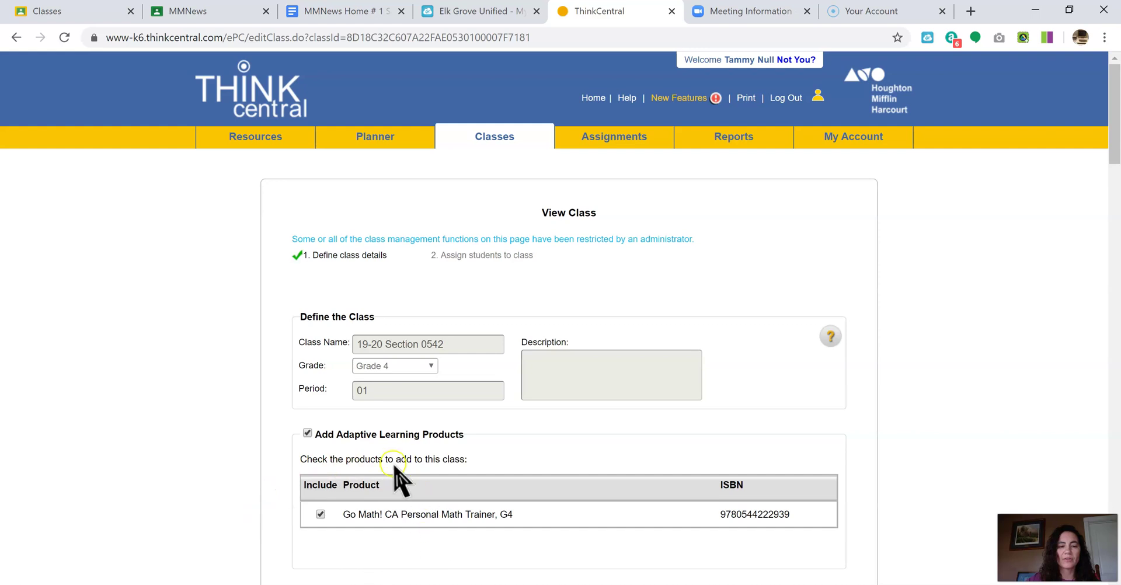
- Start a new custom resource via Manage Classes > Assignments > Custom Resources > Create
mouse_move(513, 128)
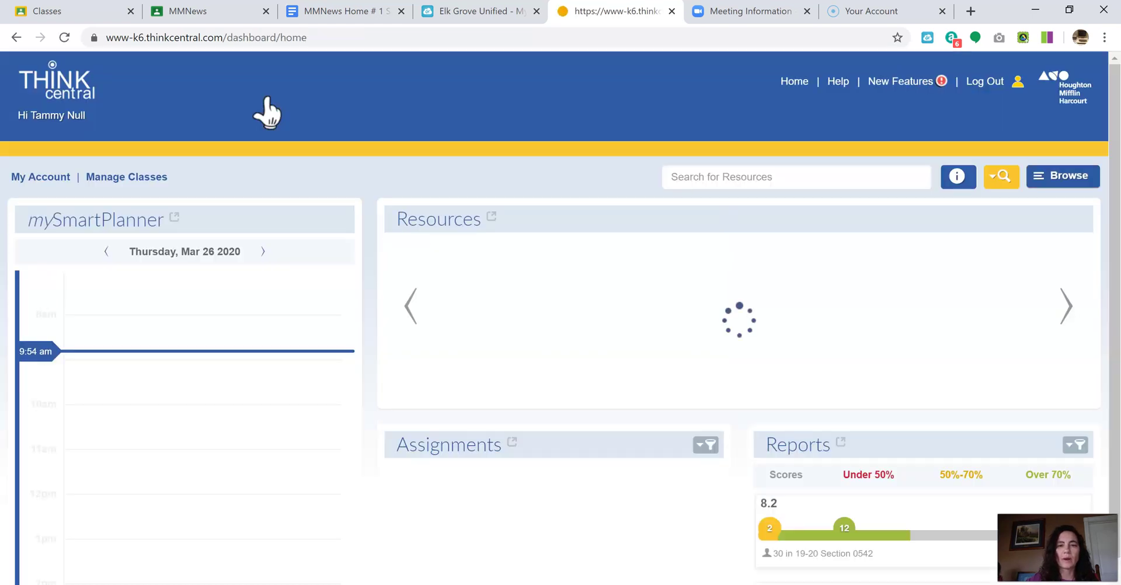
left_click(139, 179)
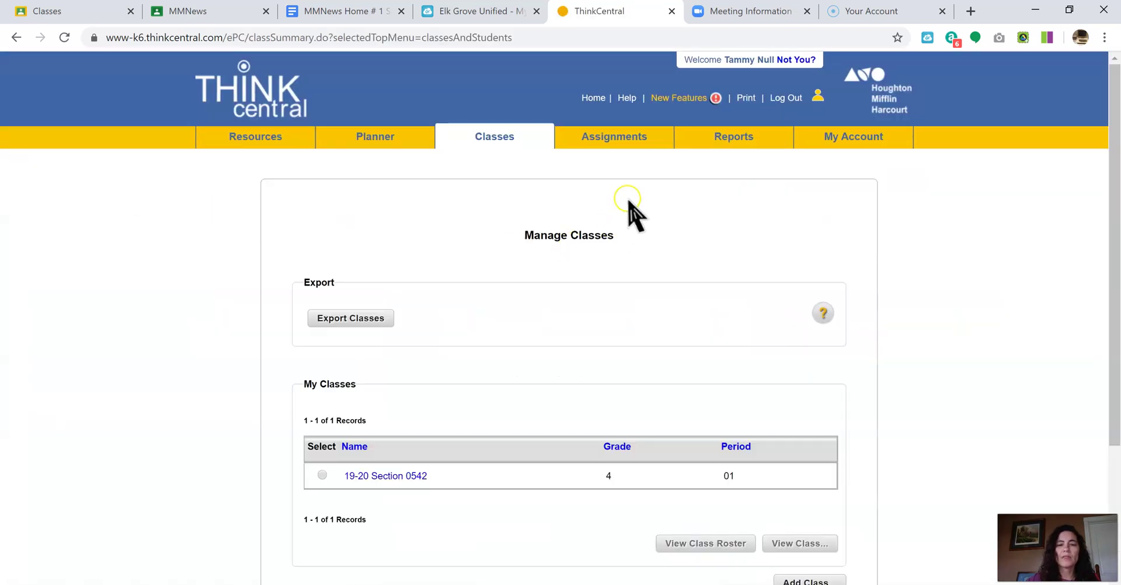
left_click(624, 139)
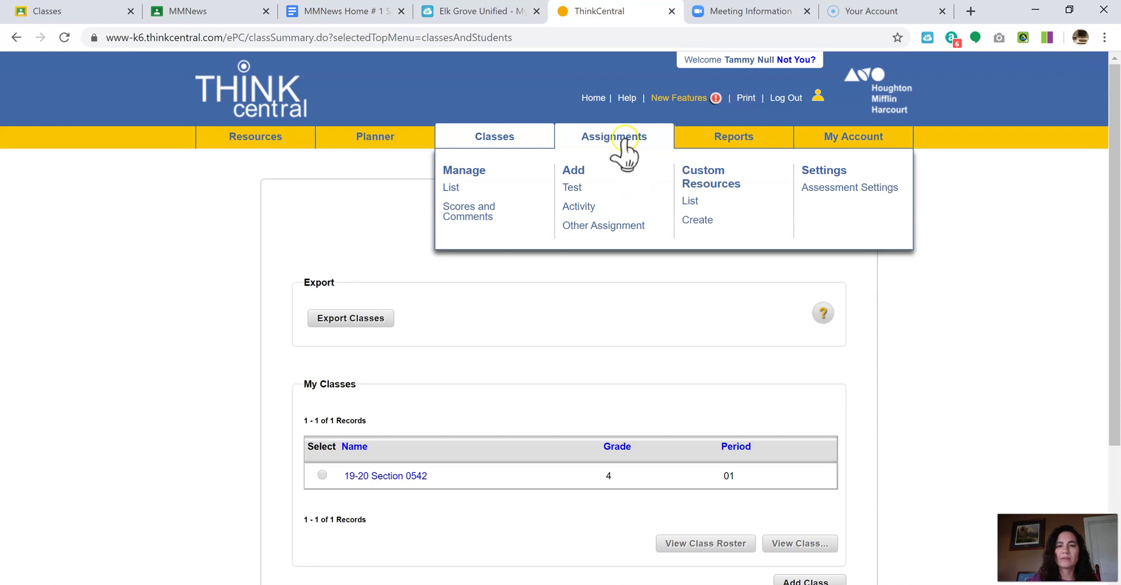
left_click(701, 220)
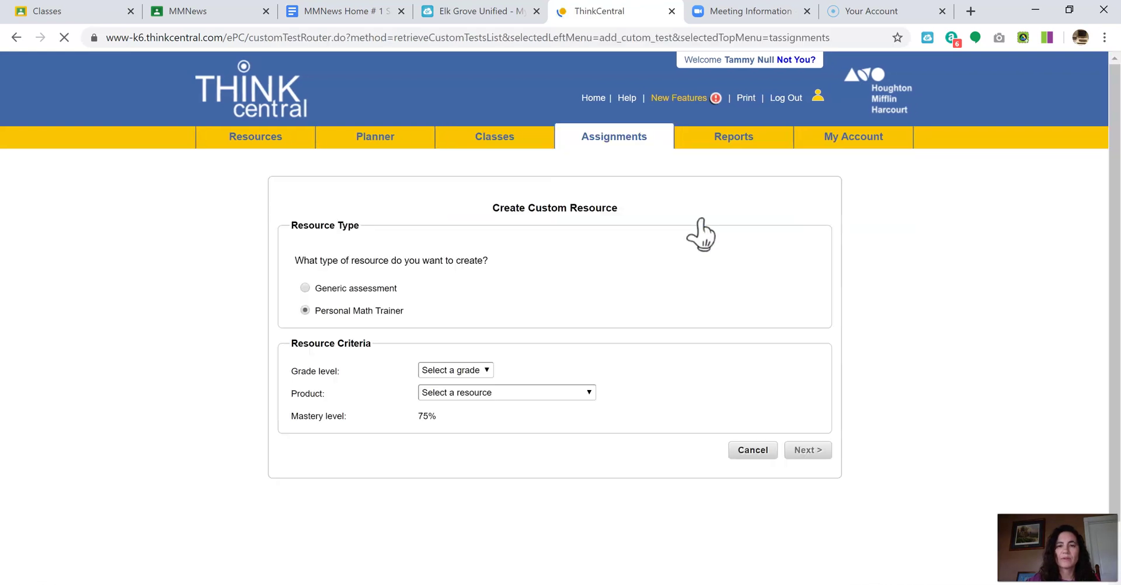
- Set the custom resource to Grade 4 with product Go Math! CA Personal Math Trainer, G4
left_click(449, 368)
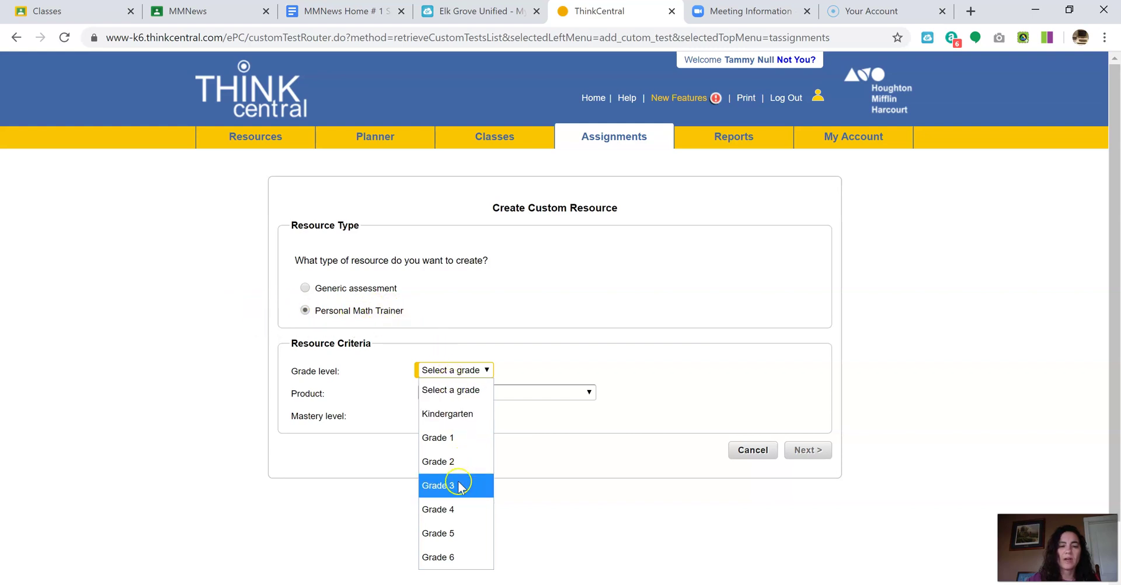
left_click(459, 505)
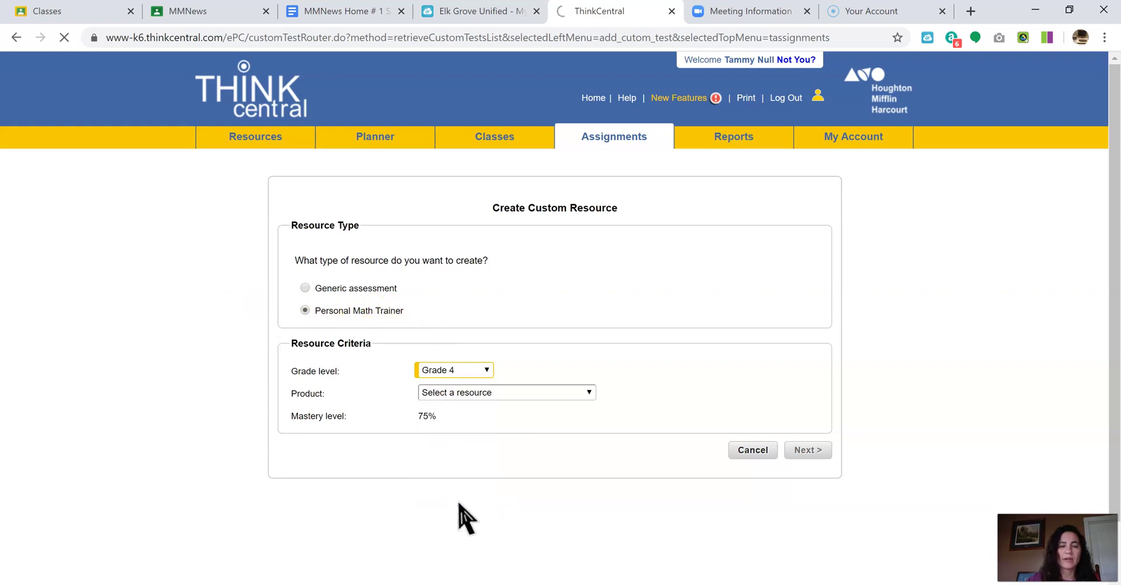
left_click(522, 392)
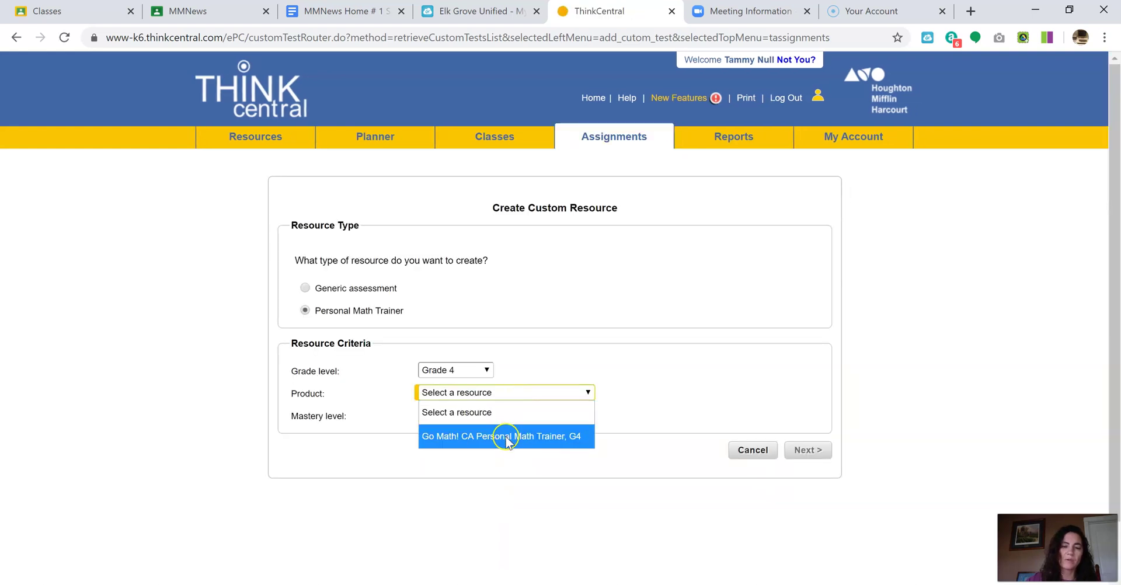
left_click(505, 437)
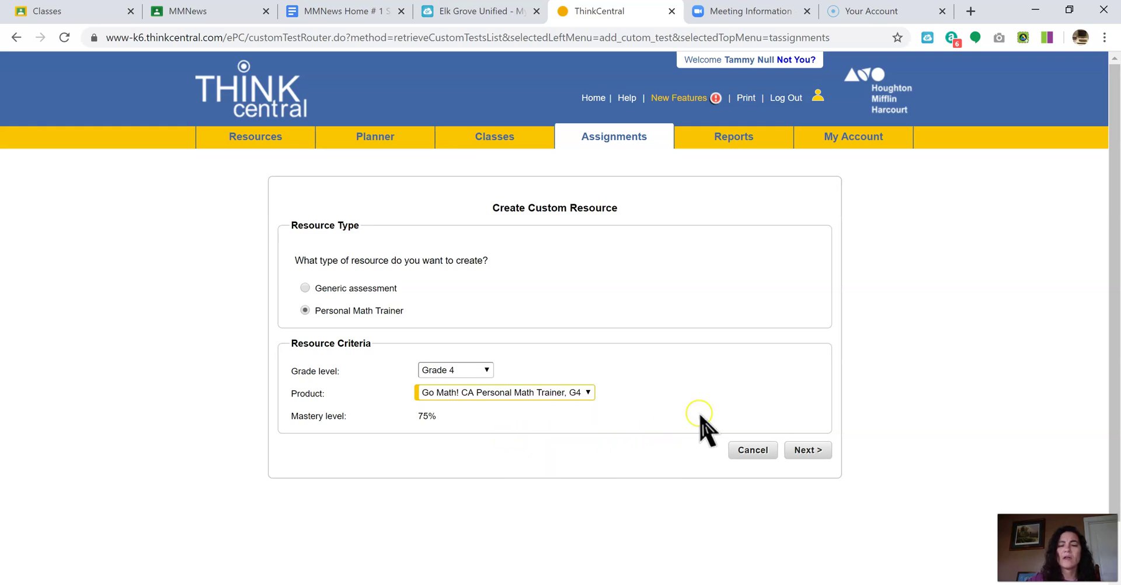
left_click(811, 449)
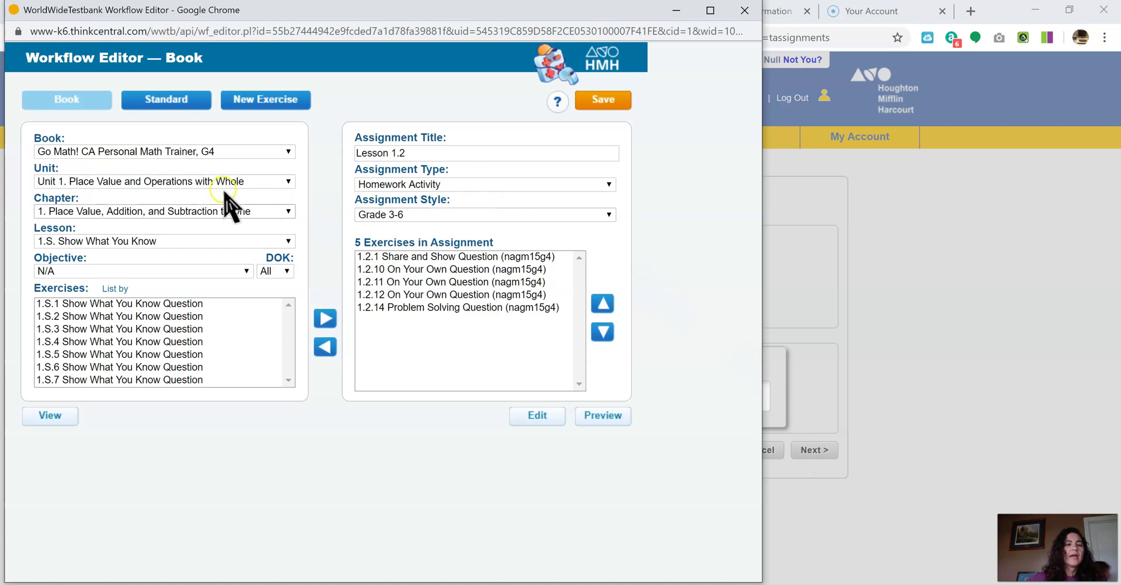
- Filter the exercise bank to Unit 2 Fractions and Decimals, Chapter 8, Lesson 8.3
left_click(156, 182)
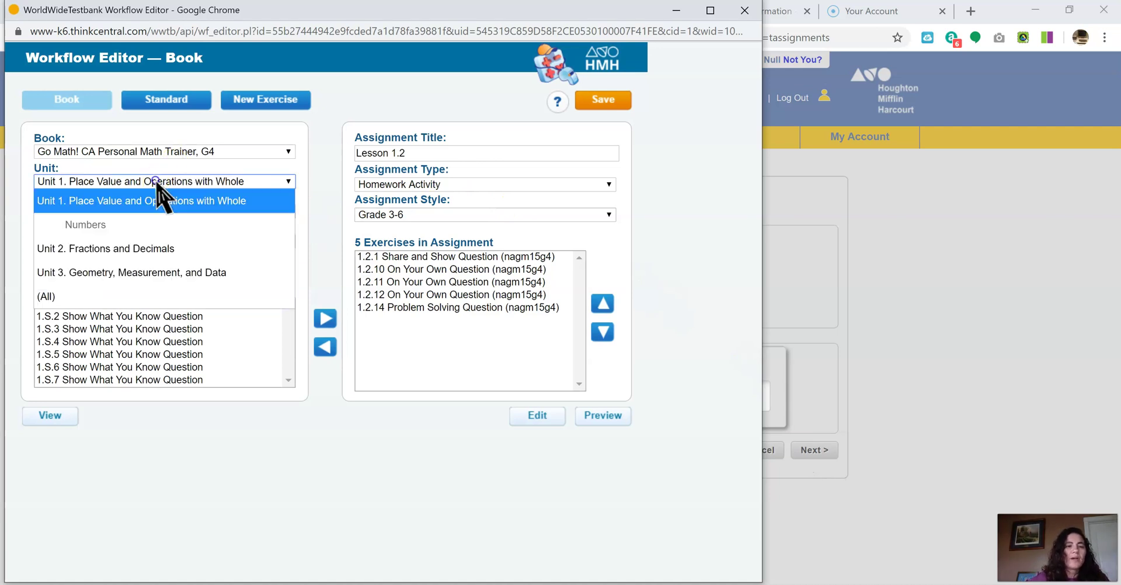
left_click(128, 262)
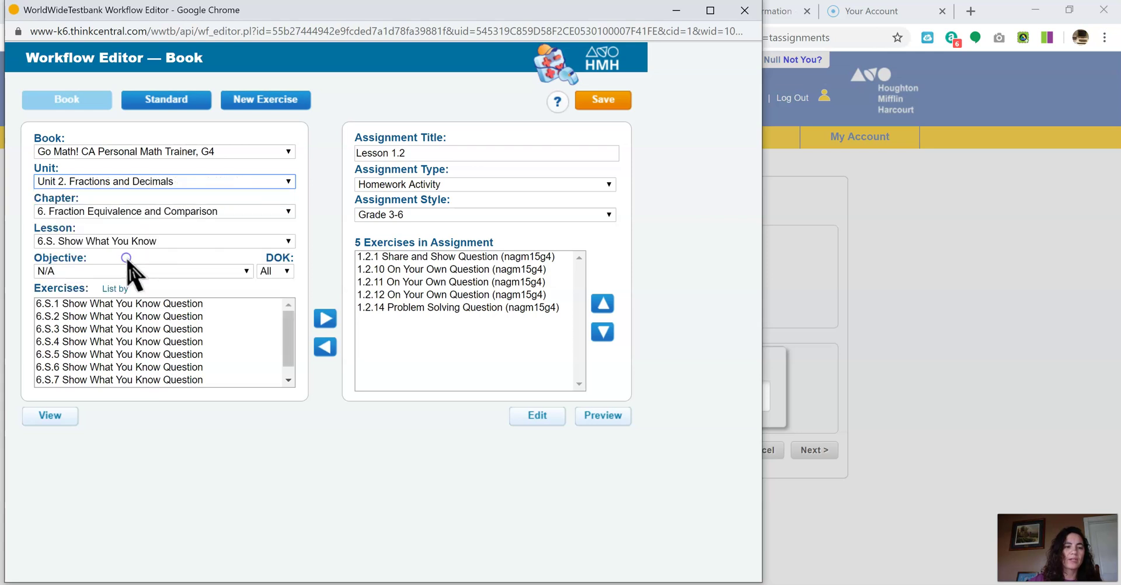
left_click(142, 212)
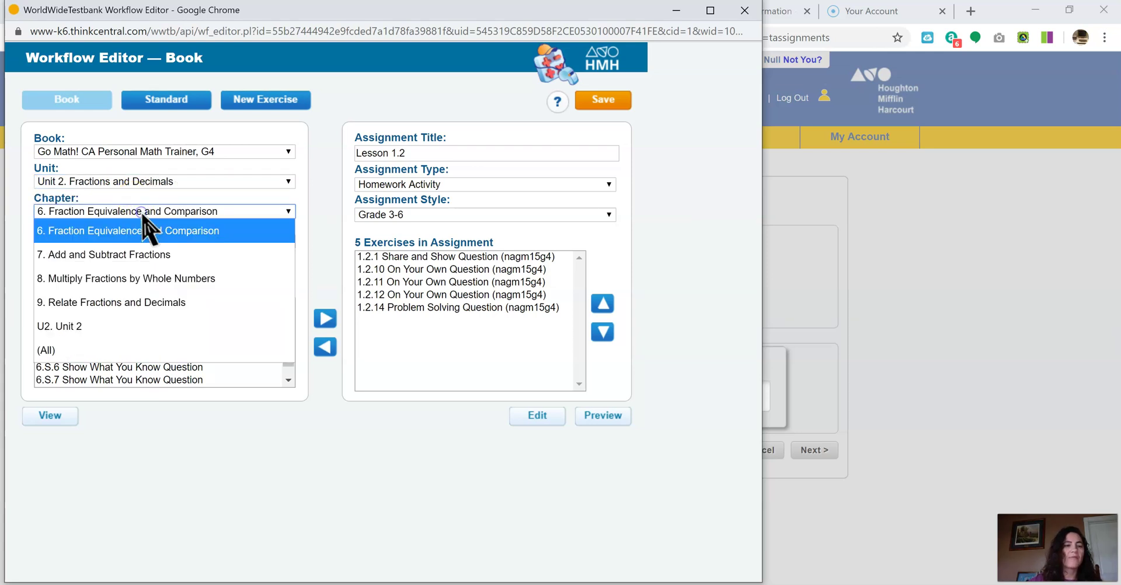
left_click(120, 285)
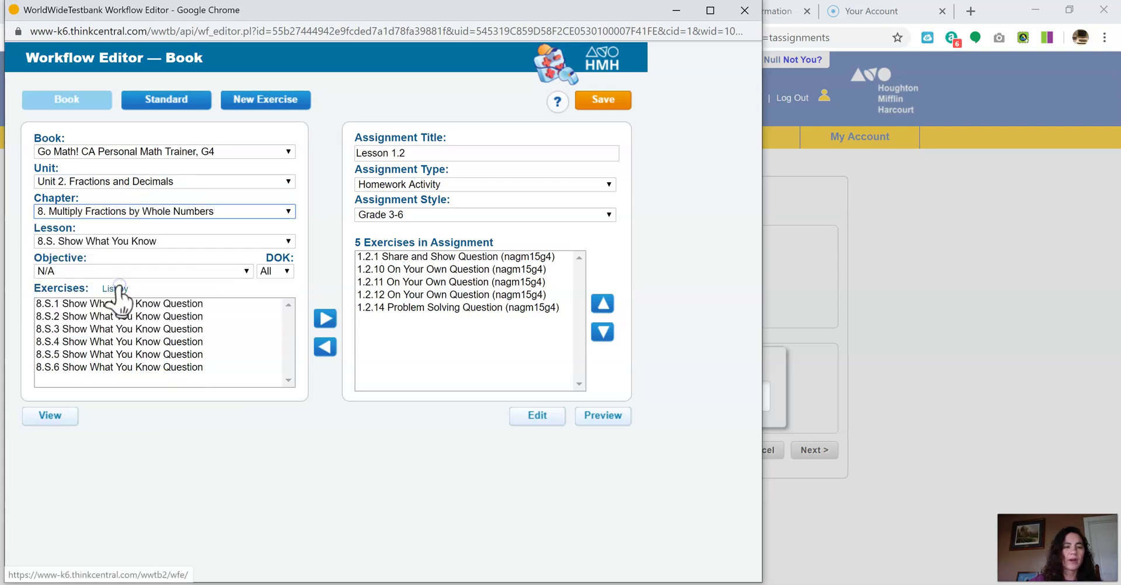
left_click(108, 242)
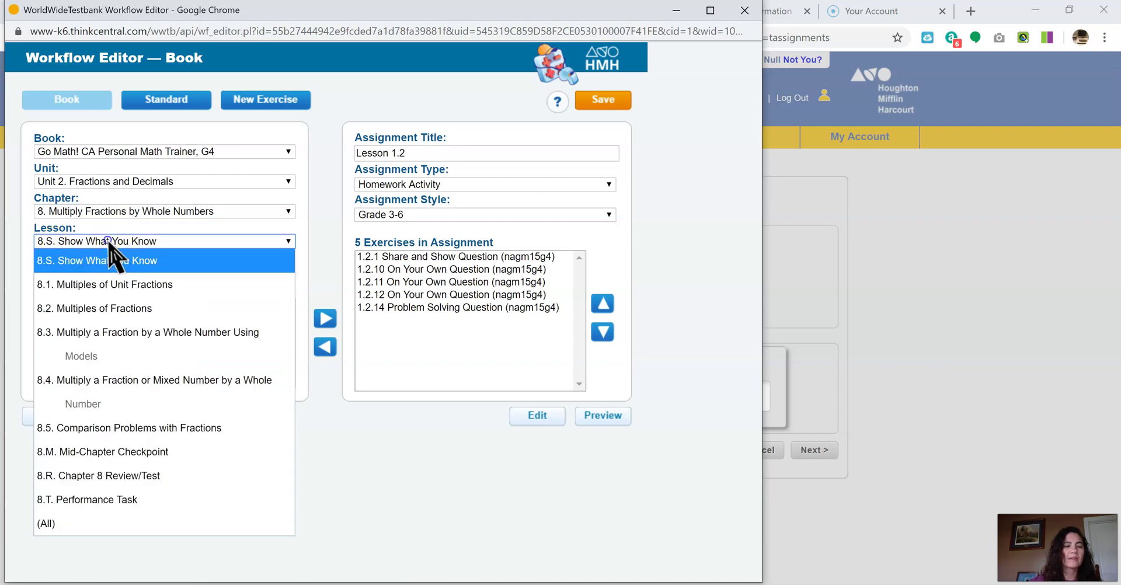
left_click(109, 348)
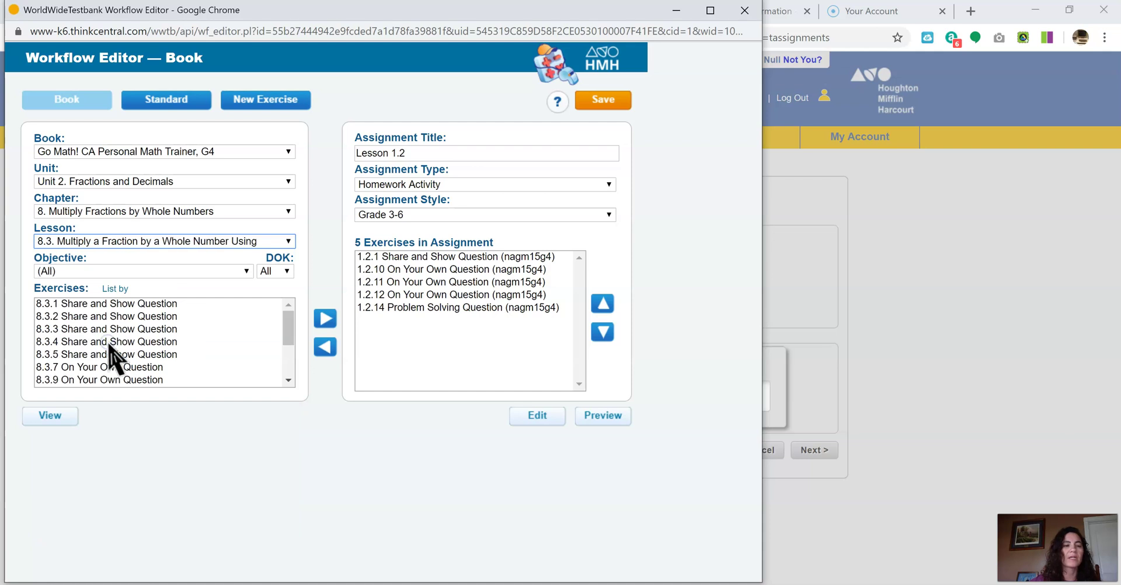
left_click(68, 242)
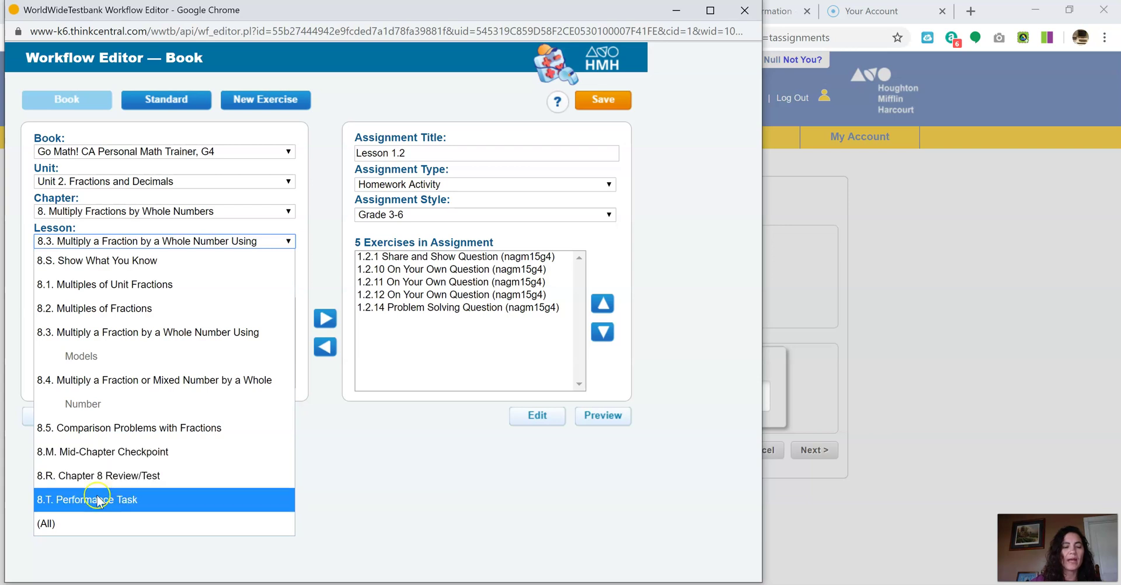
left_click(357, 446)
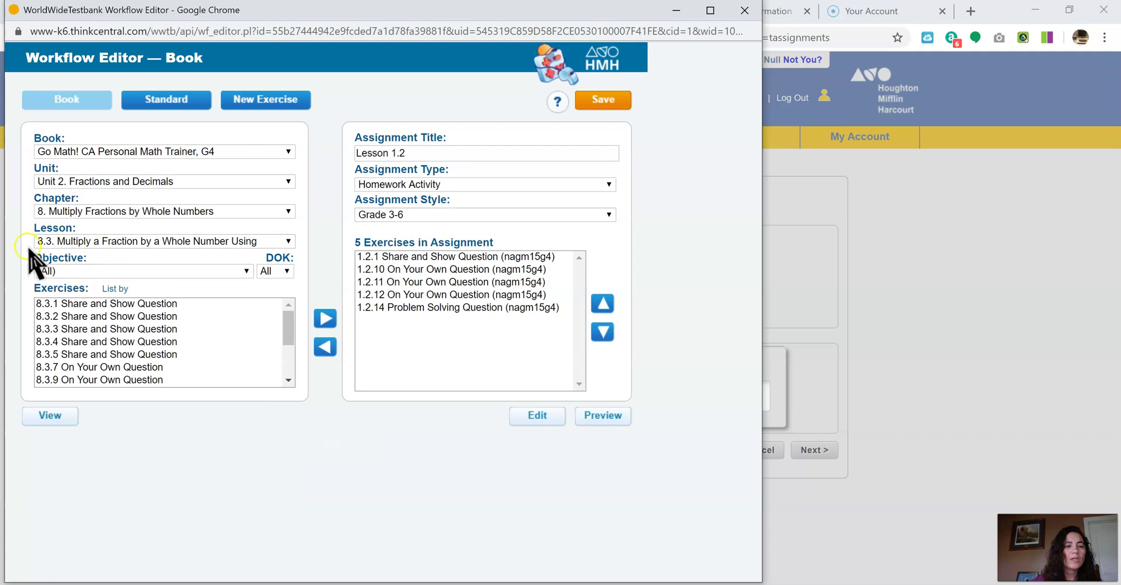
- Add every lesson 8.3 exercise, from 8.3.1 onward, to the assignment
left_click(86, 303)
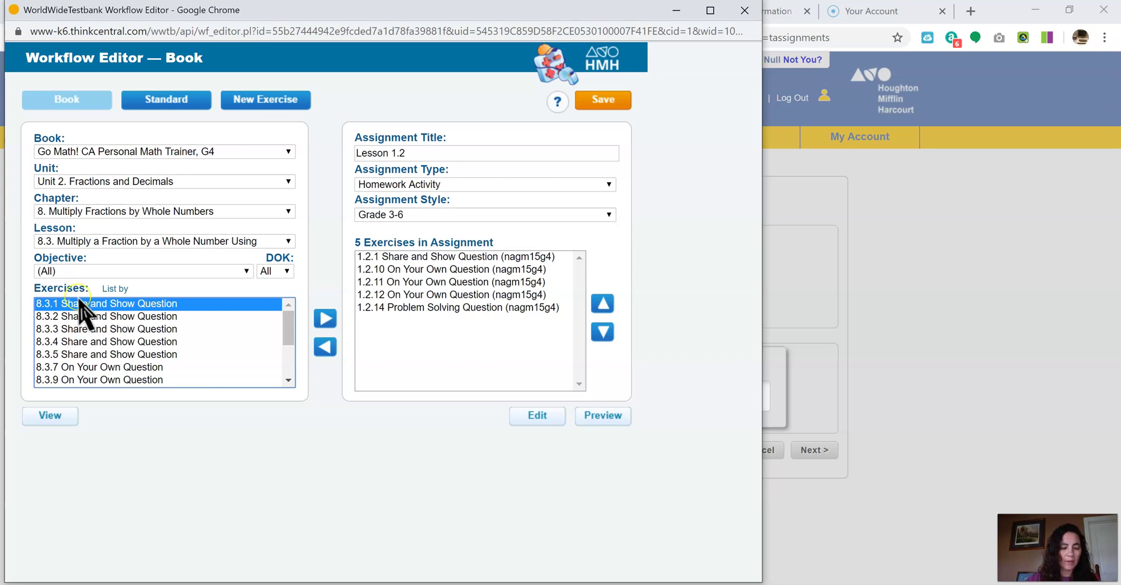
key("shift+End")
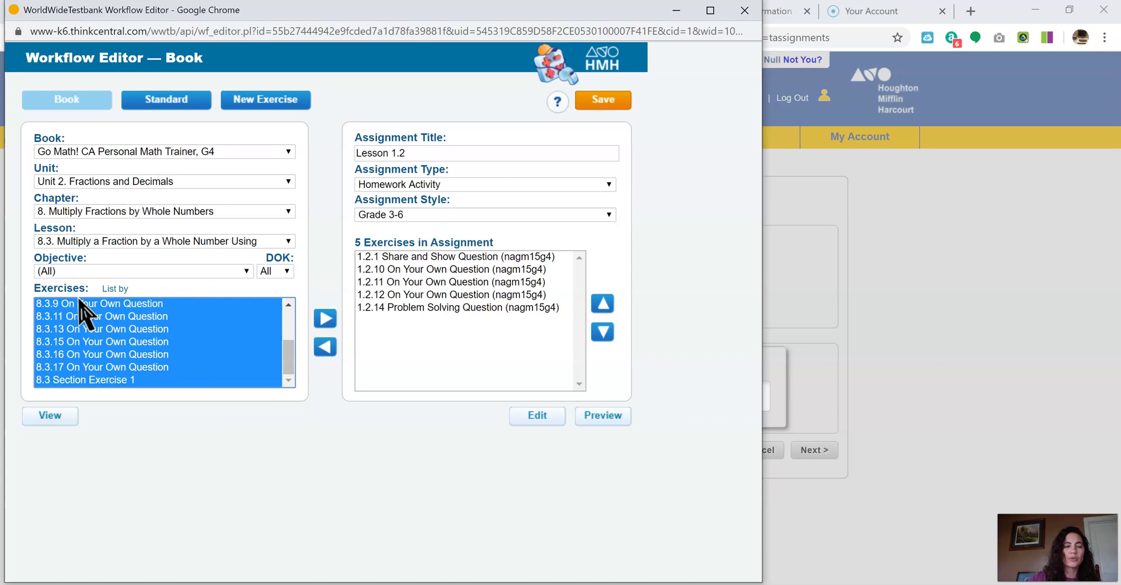
left_click(324, 319)
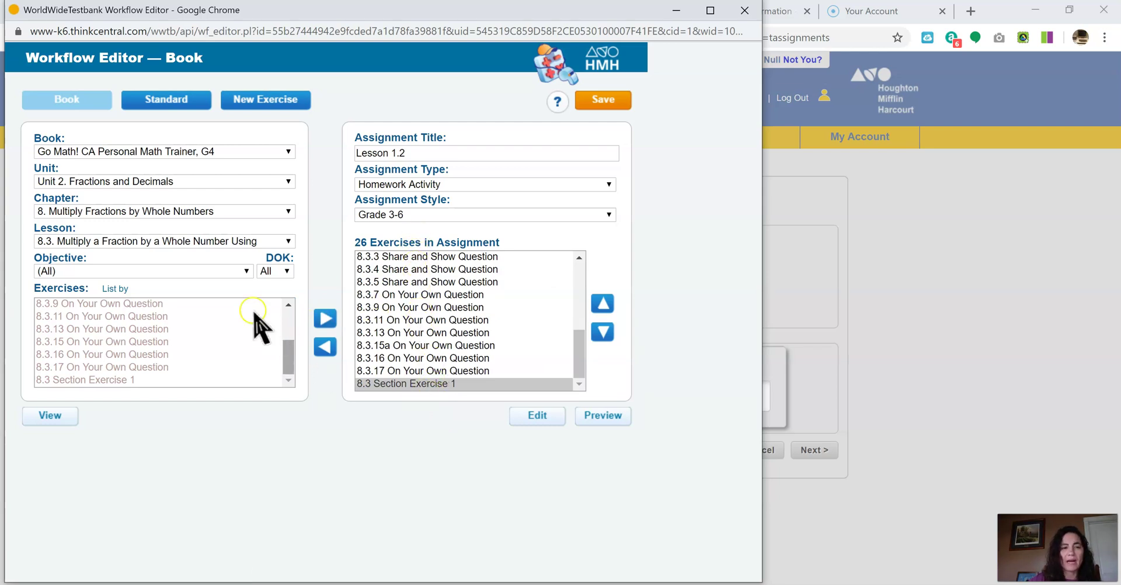
- Add lesson 8.4 exercises 8.4.9 through 8.4 Section Exercise 1 to the assignment
left_click(199, 242)
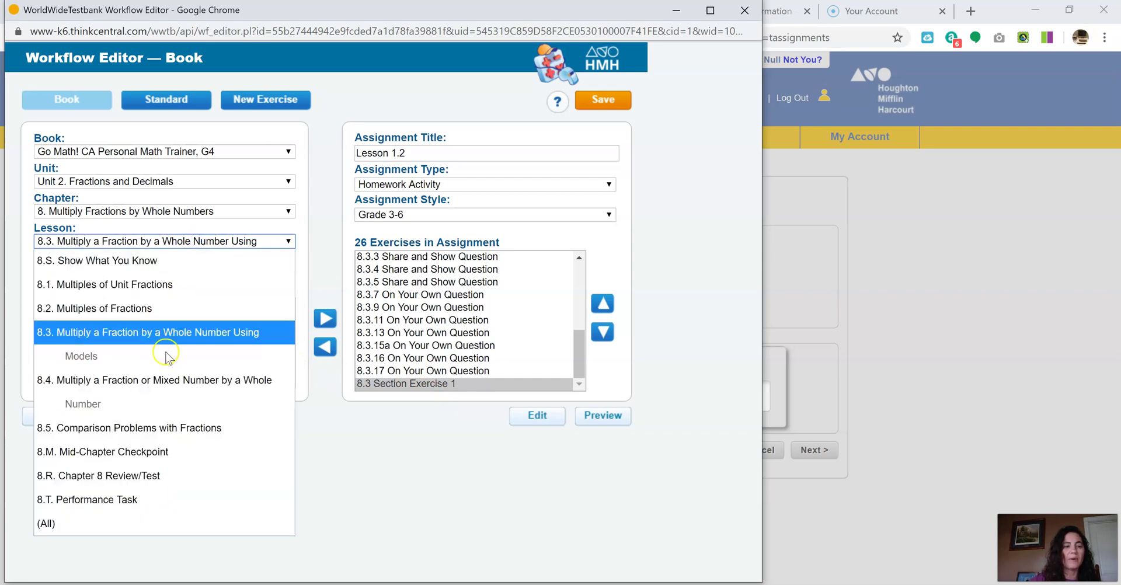
left_click(167, 380)
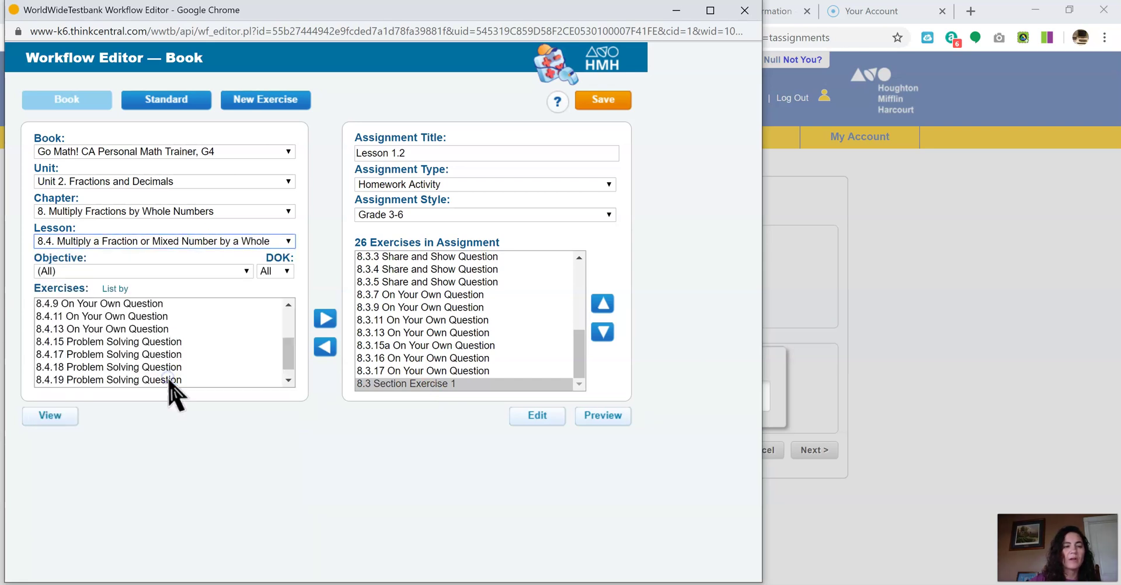
left_click(153, 303)
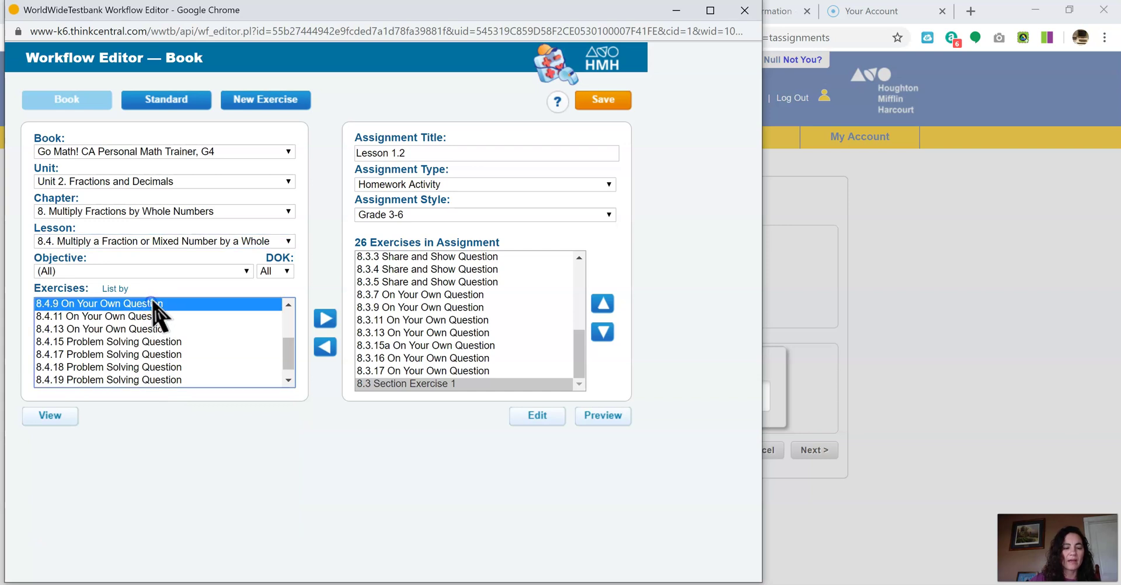
key("shift+End")
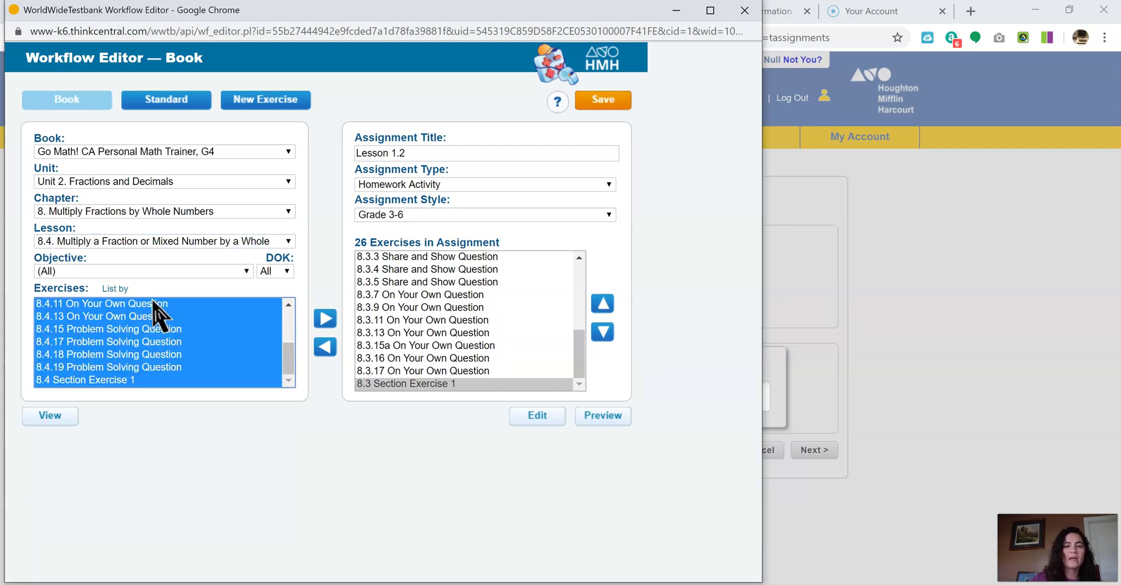
left_click(323, 317)
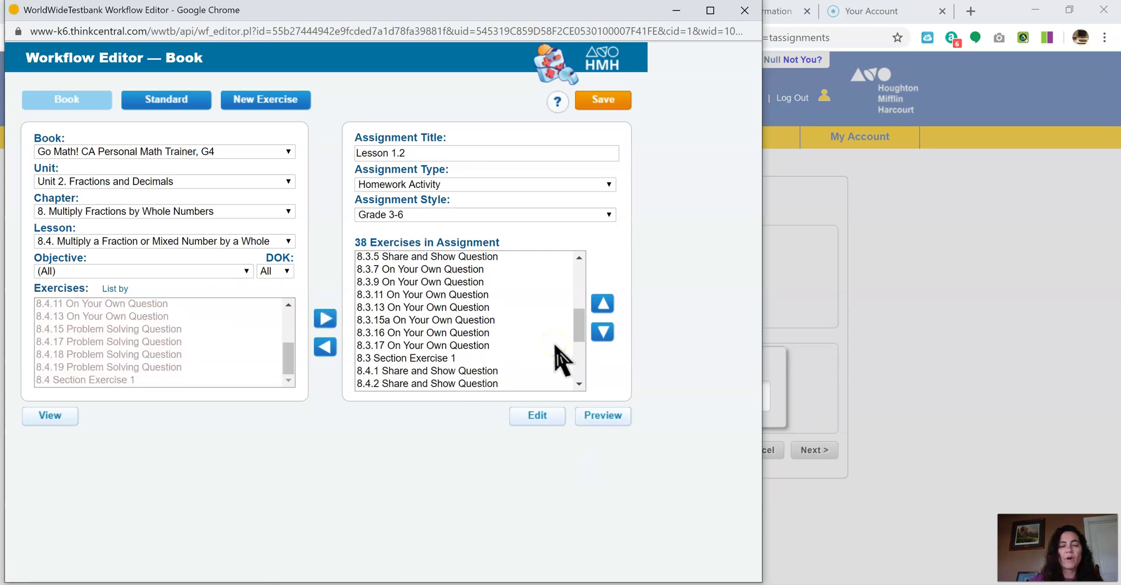
- Preview the assignment, accepting that only the first 30 questions will display
left_click(590, 415)
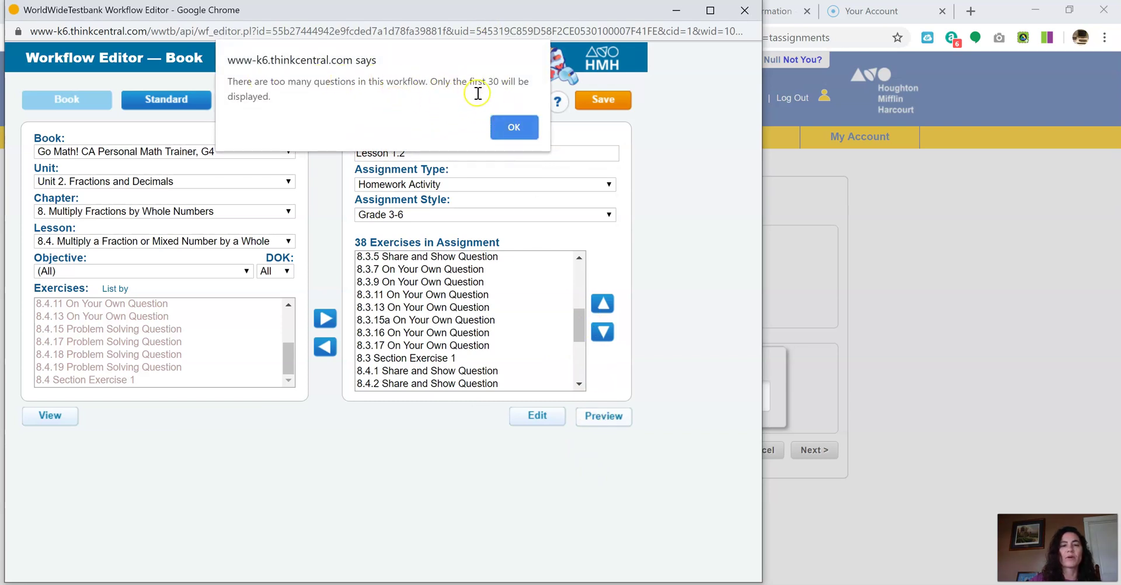
left_click(514, 127)
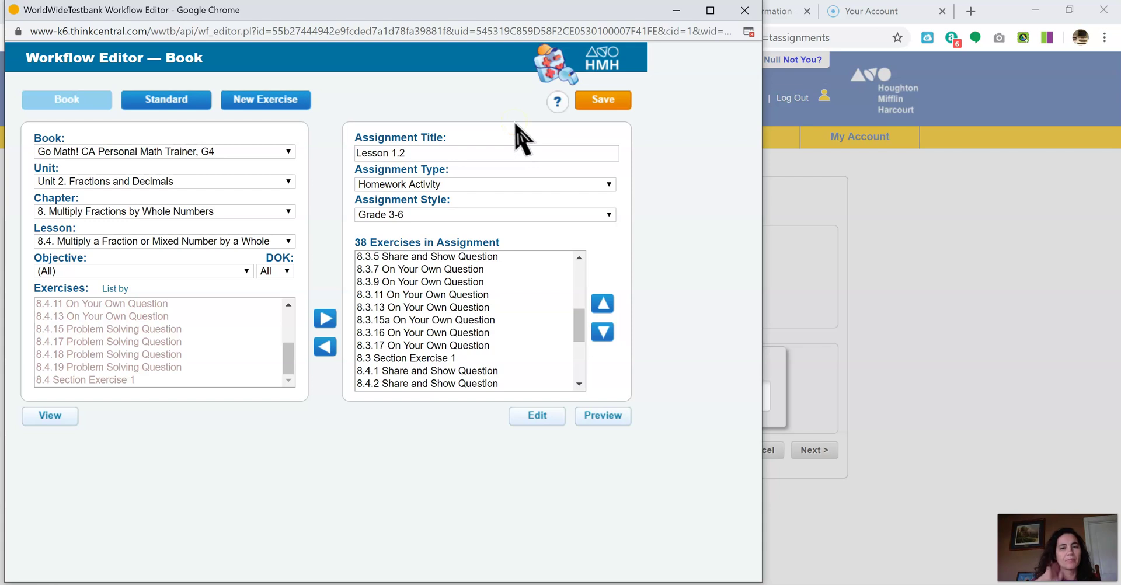
left_click(606, 416)
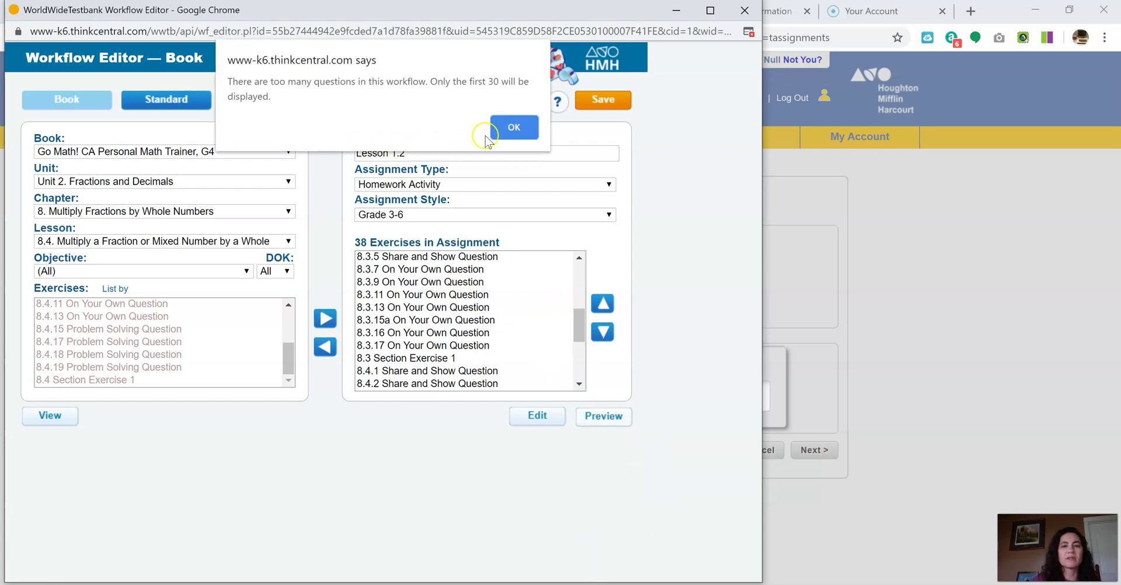
left_click(528, 128)
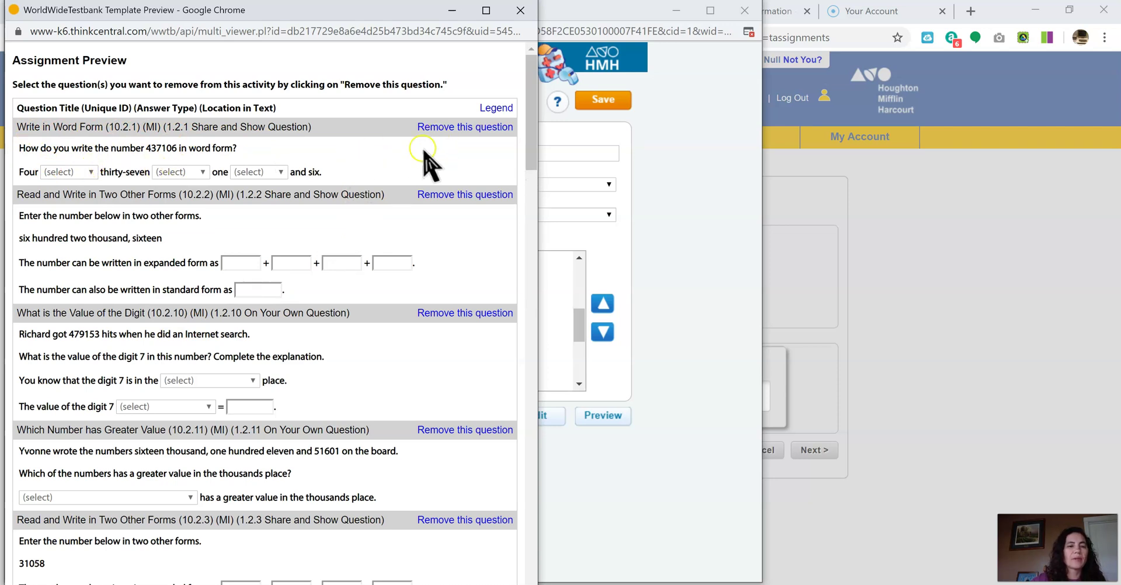
- Remove questions 10.2.2, 10.2.11, 10.2.5 and 10.2.16 in the Assignment Preview
left_click(484, 196)
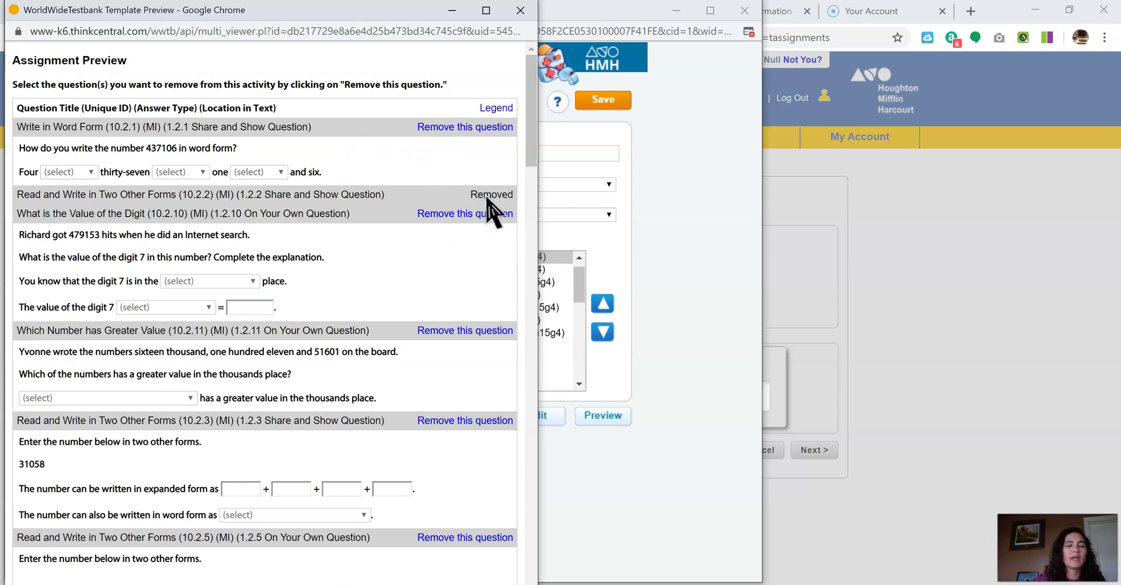
left_click(436, 326)
left_click(454, 466)
scroll(400, 467, "down", 12)
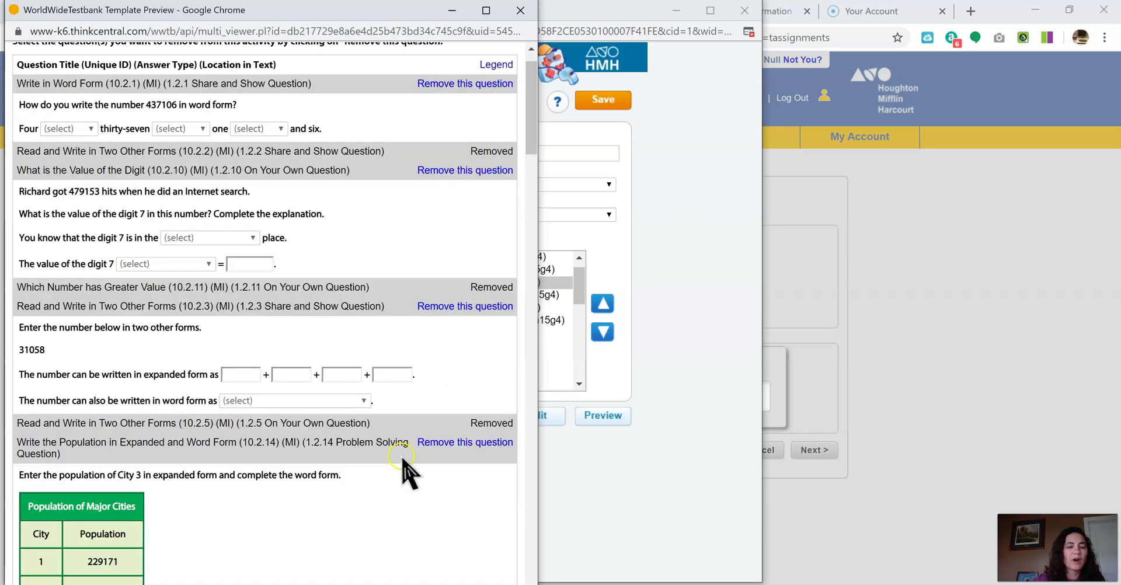
left_click(400, 457)
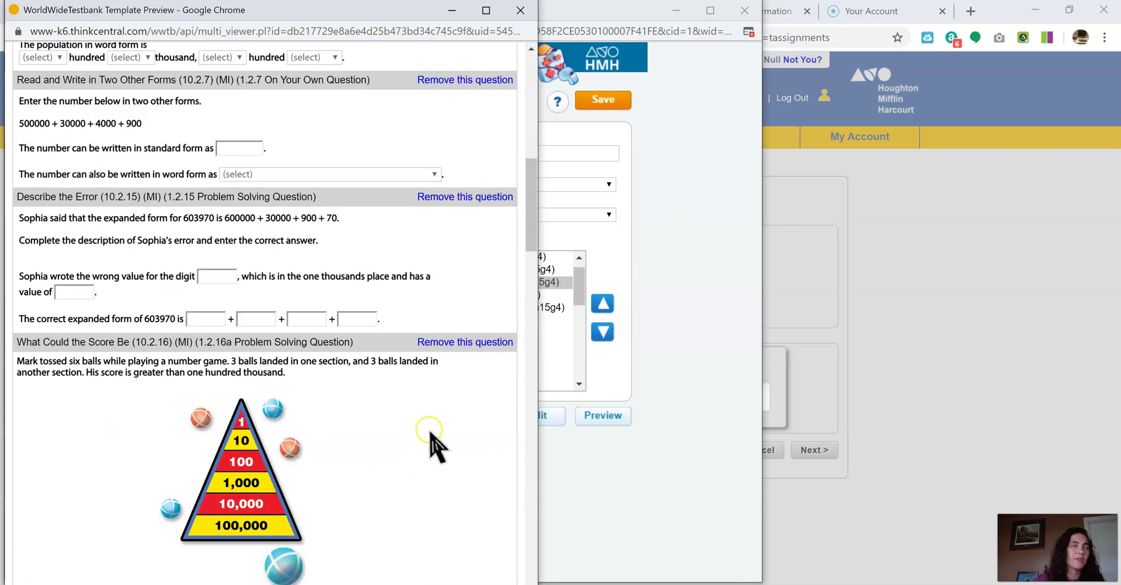
scroll(433, 446, "down", 5)
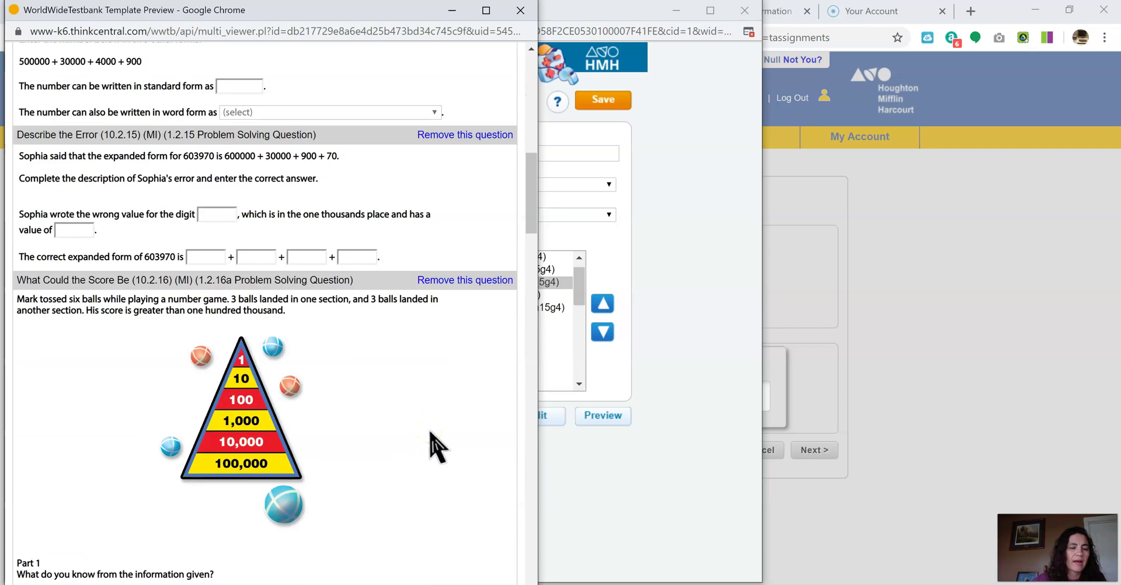
scroll(412, 225, "up", 5)
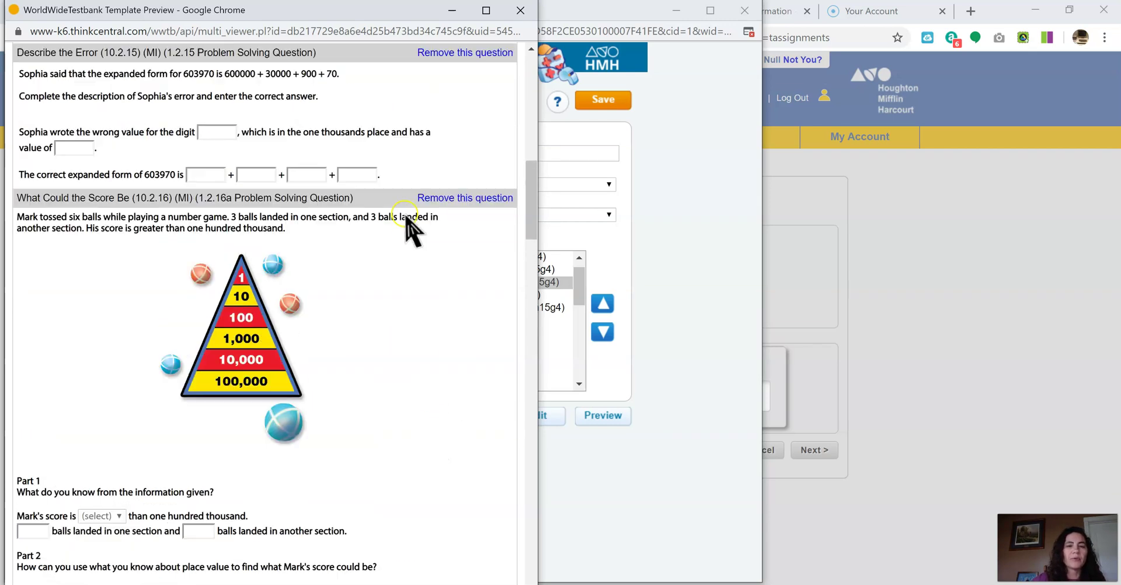
left_click(469, 341)
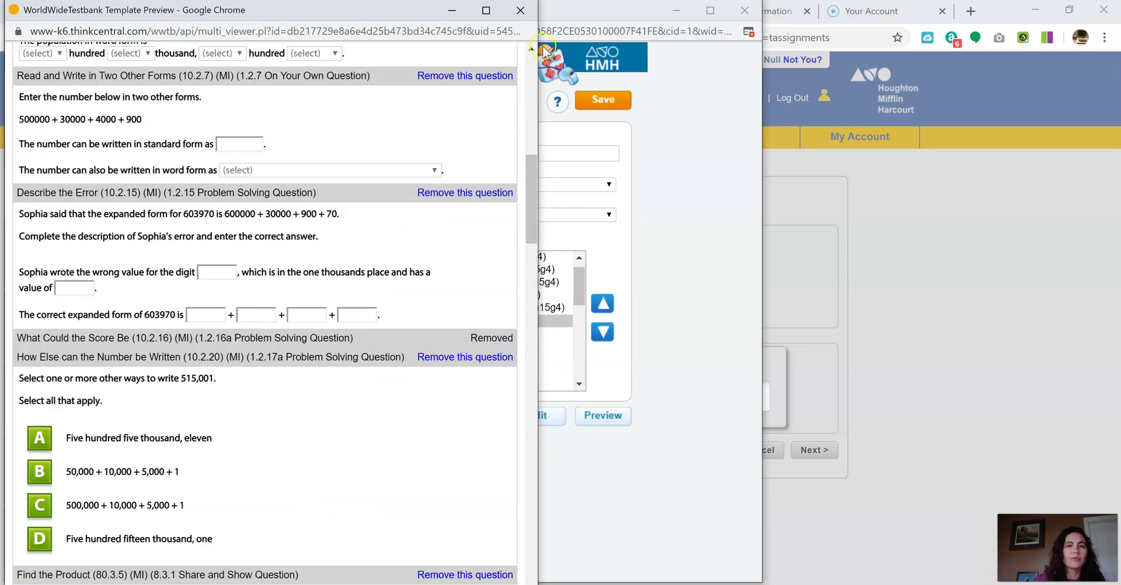
- Replace all assignment exercises with only 8.4.13, 8.4.15, 8.4.17 and 8.4.18, then preview it
left_click(519, 12)
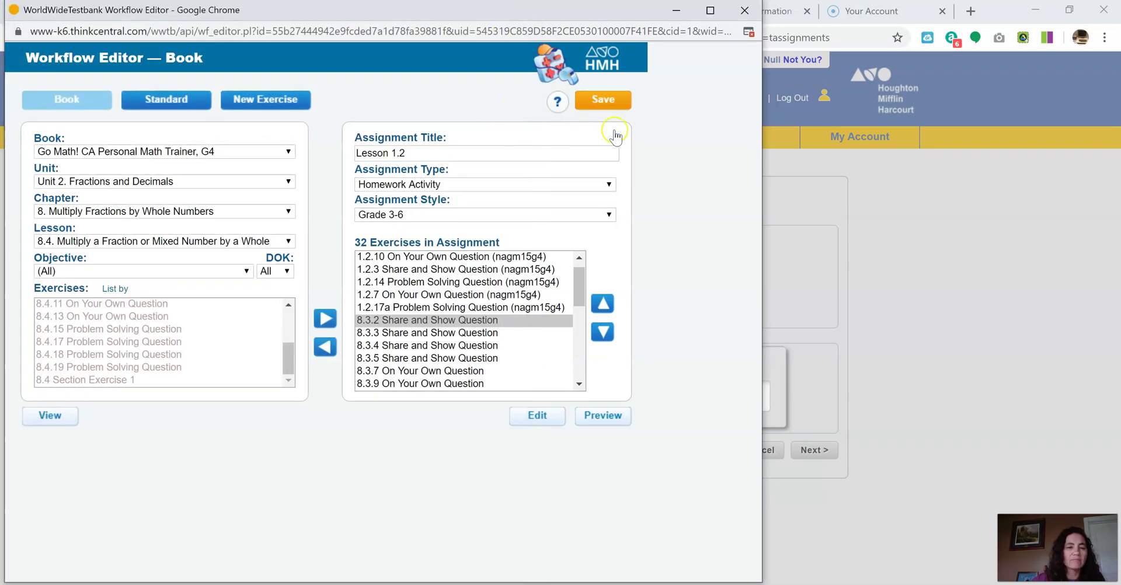
left_click(257, 306)
mouse_move(286, 367)
left_mouse_down()
mouse_move(288, 324)
mouse_move(289, 382)
left_mouse_up()
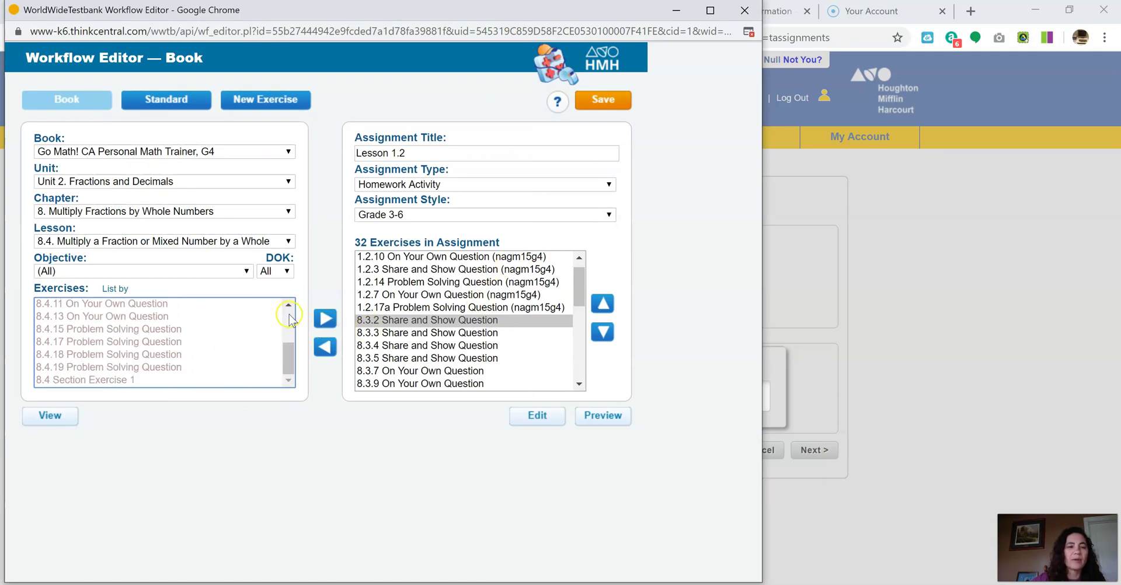
left_click(237, 273)
left_click(387, 257)
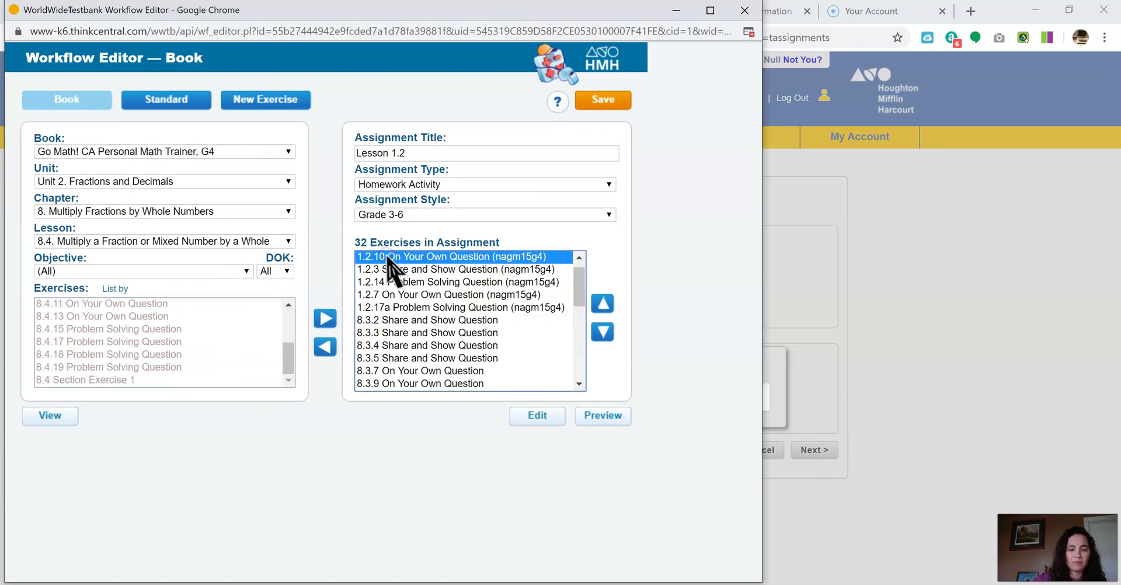
key("shift+End")
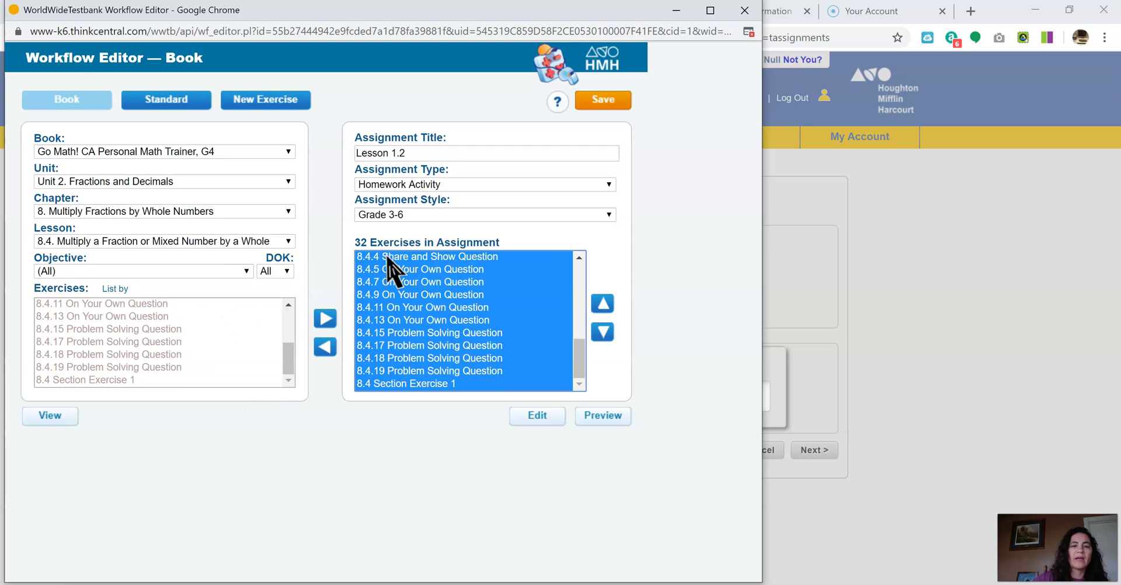
left_click(325, 347)
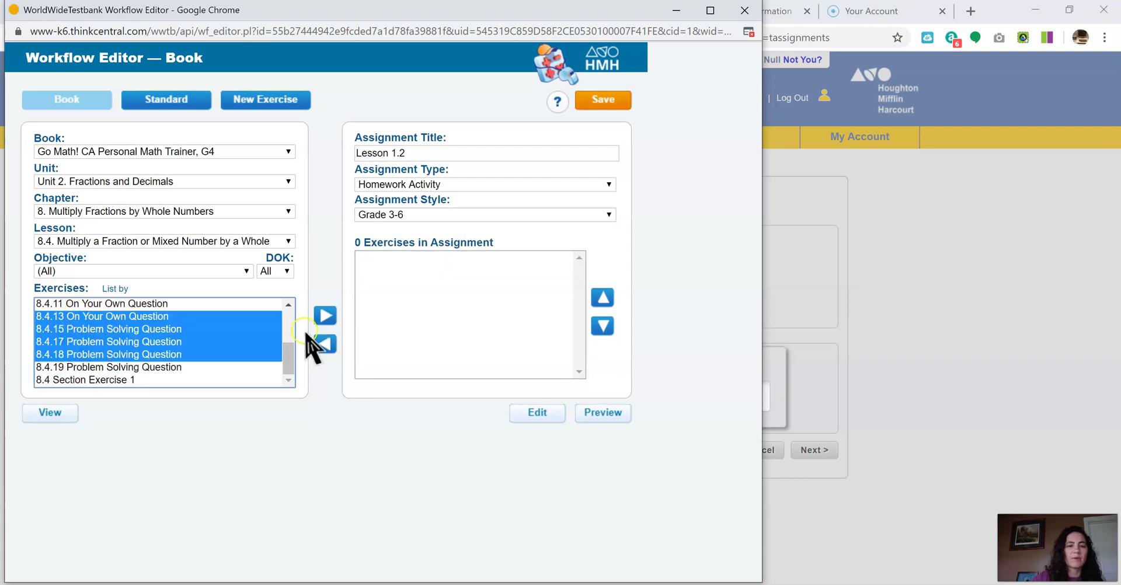
left_click(318, 316)
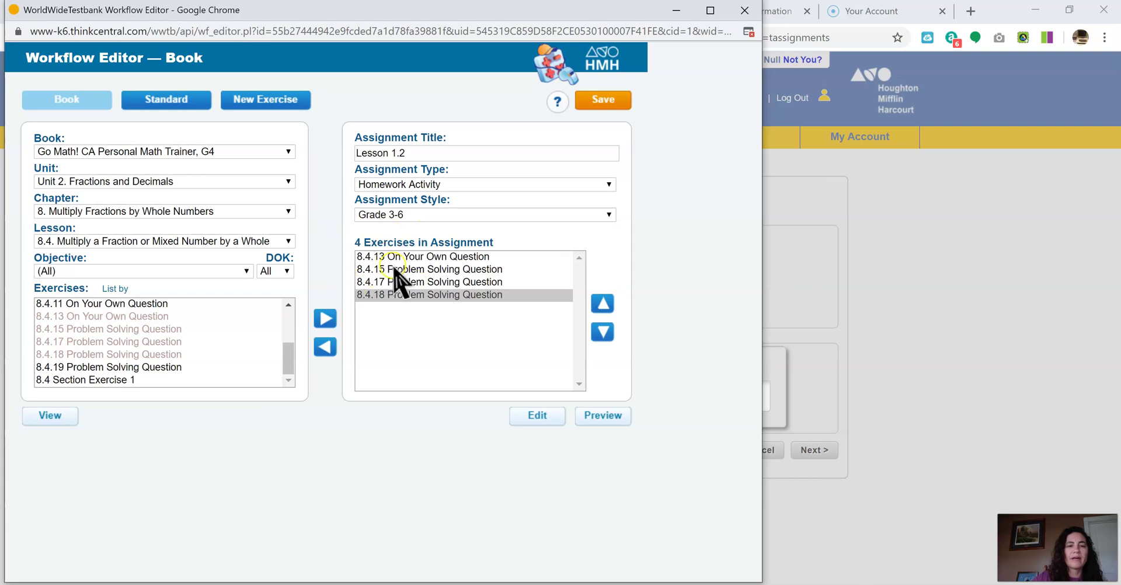
left_click(591, 413)
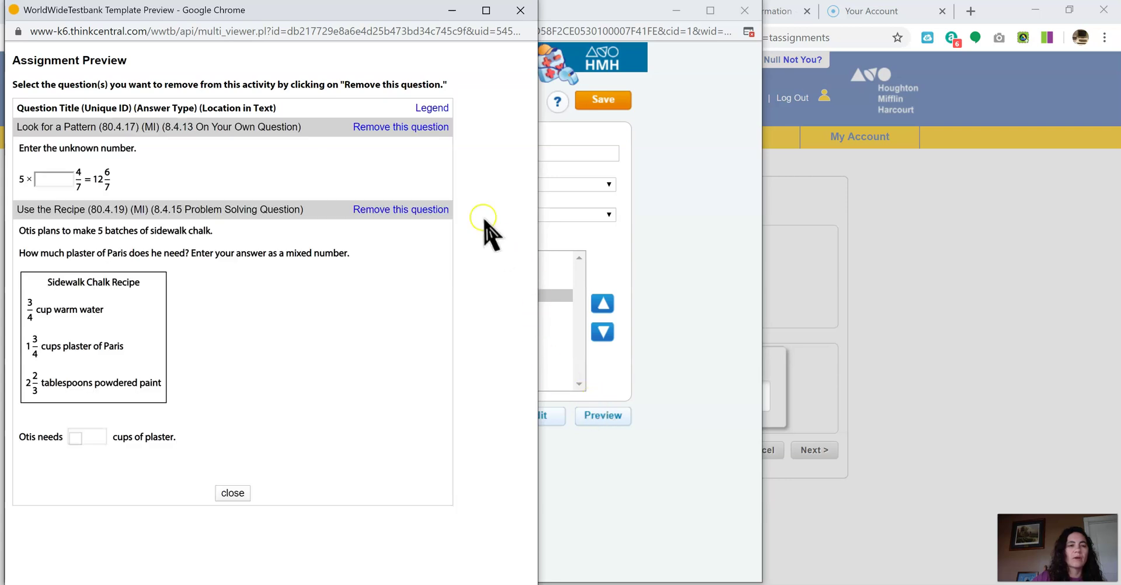
- Remove the 8.4.13 Look for a Pattern question and close the preview window
left_click(386, 126)
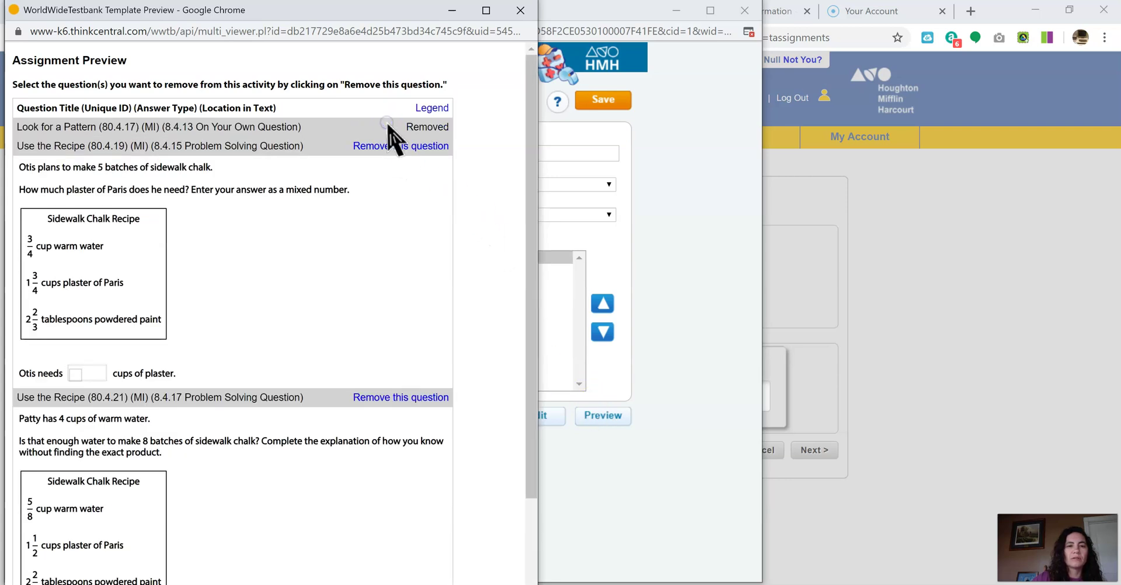
left_click(522, 7)
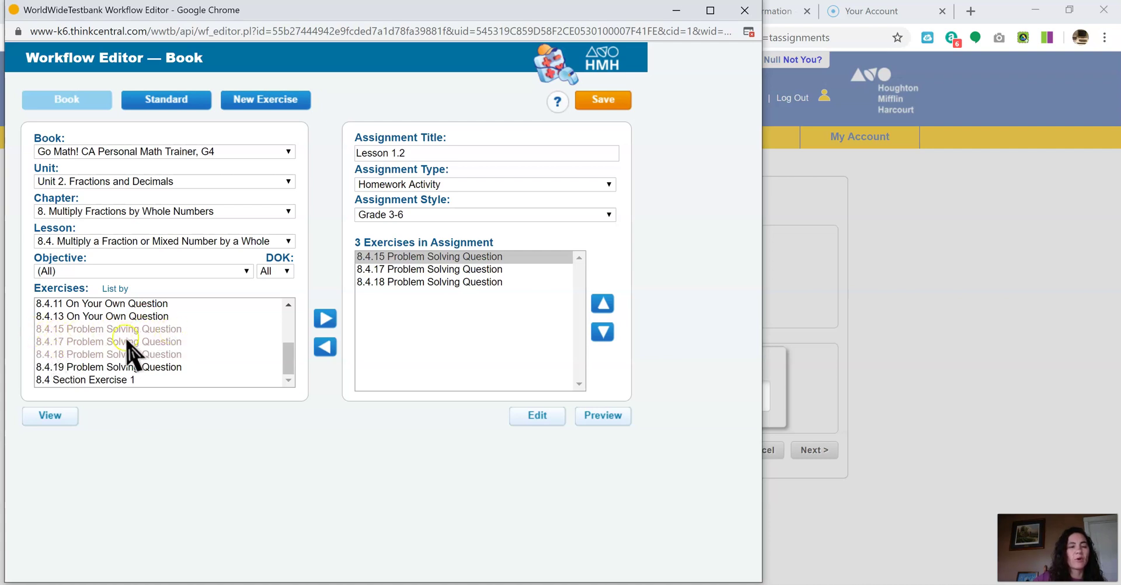
mouse_move(288, 365)
left_mouse_down()
mouse_move(286, 307)
mouse_move(299, 375)
left_mouse_up()
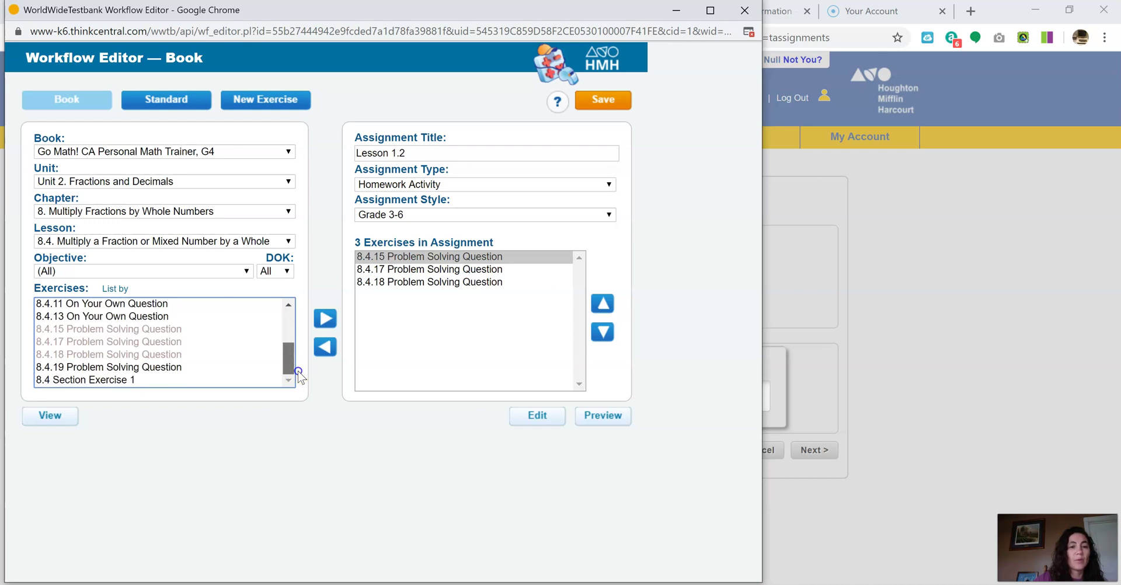
- Replace the assignment title Lesson 1.2 with 8.3
left_click_drag(404, 153, 354, 149)
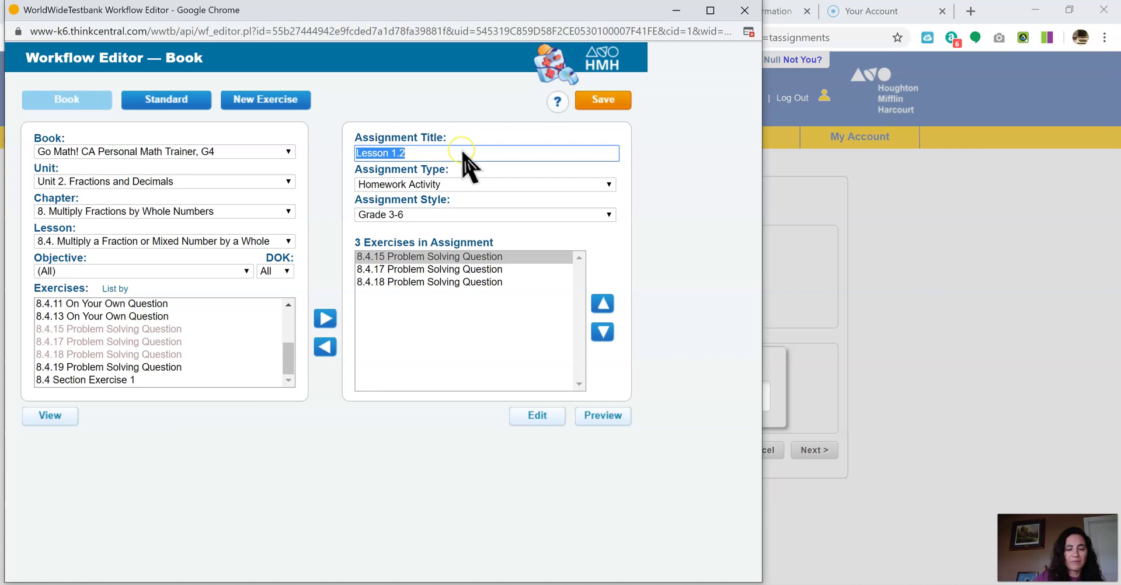
type("1.")
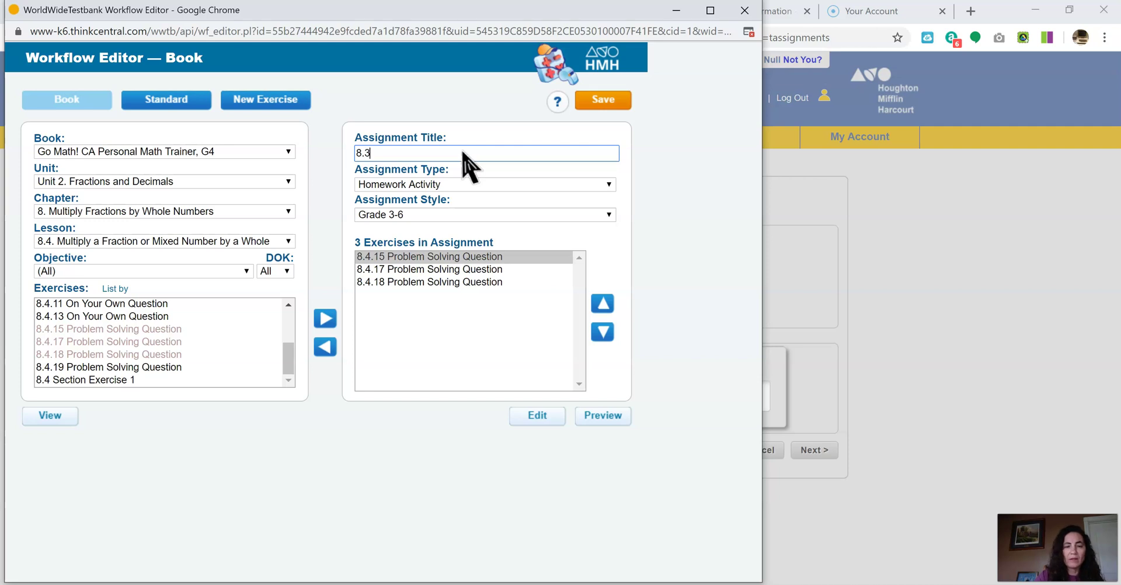
left_click(439, 176)
- Set the assignment type to Tests and Quizzes and save the assignment
left_click(437, 185)
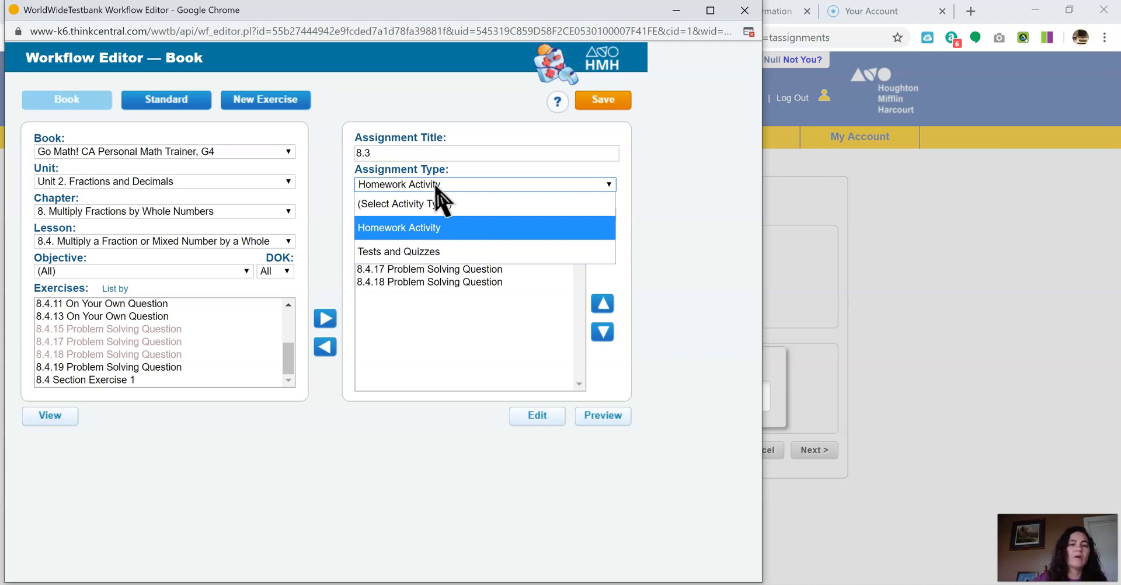
left_click(422, 232)
left_click(449, 183)
left_click(446, 185)
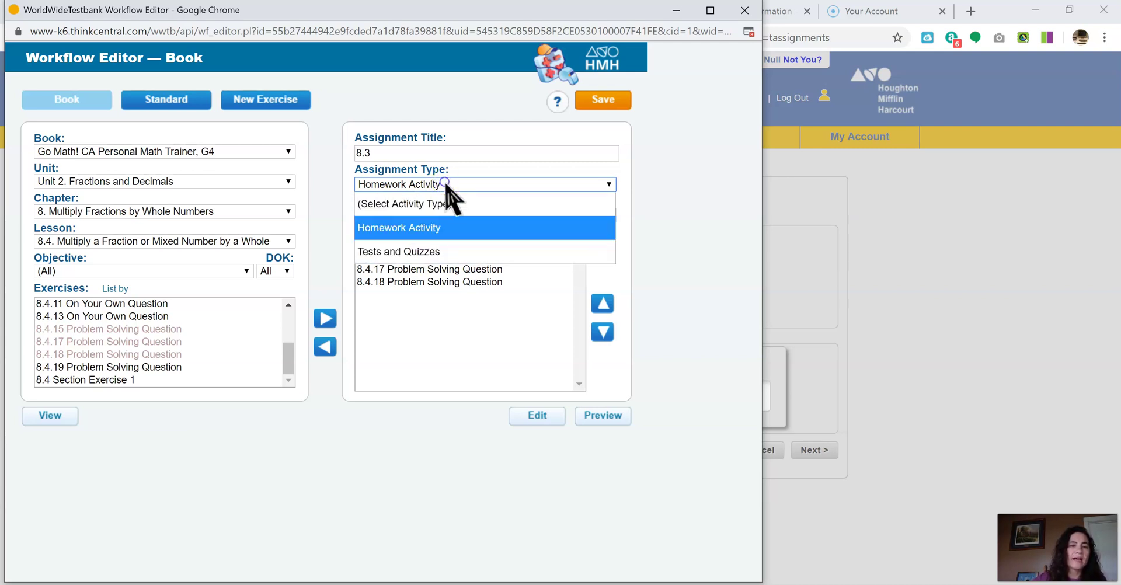
left_click(469, 251)
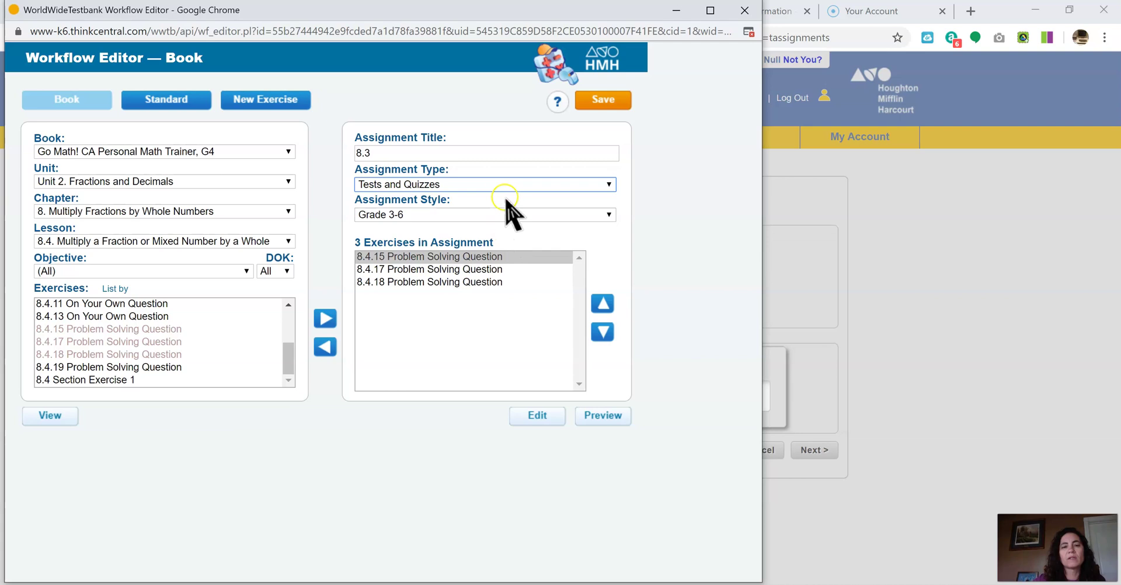
left_click(505, 186)
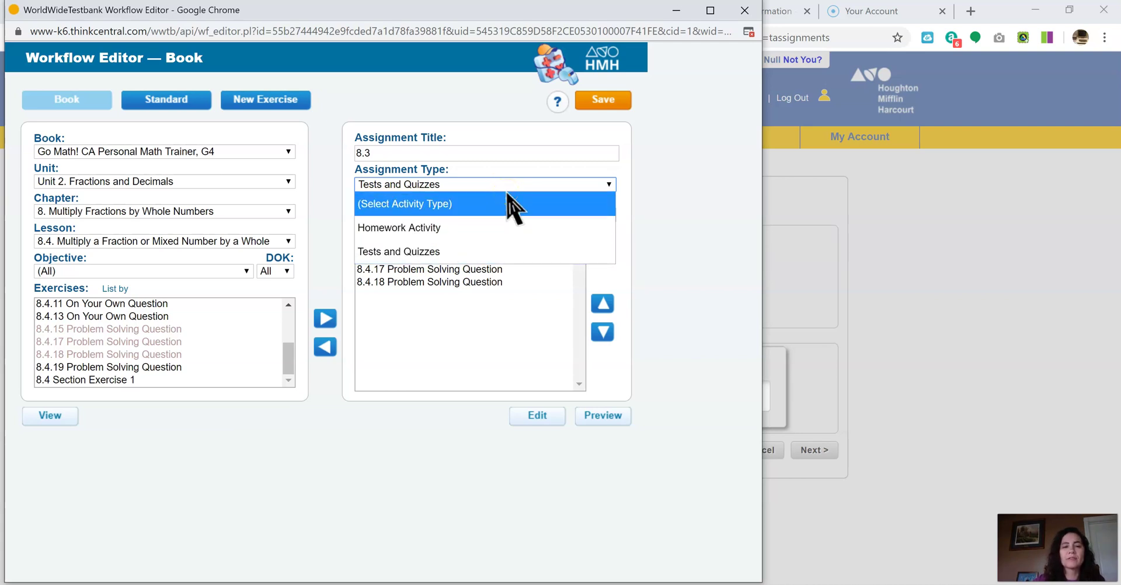
left_click(517, 320)
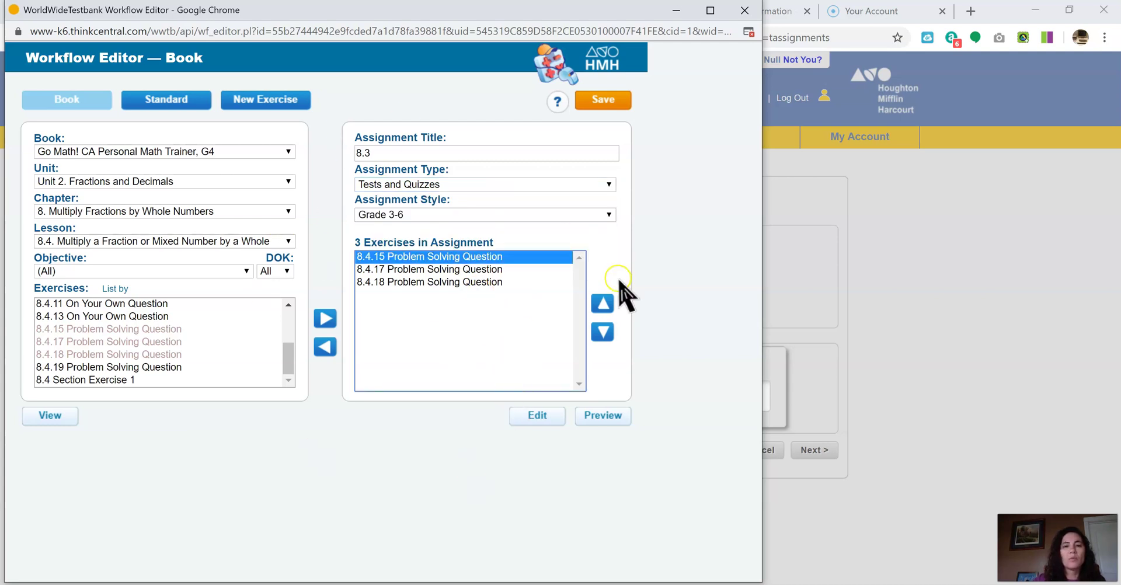
left_click(604, 101)
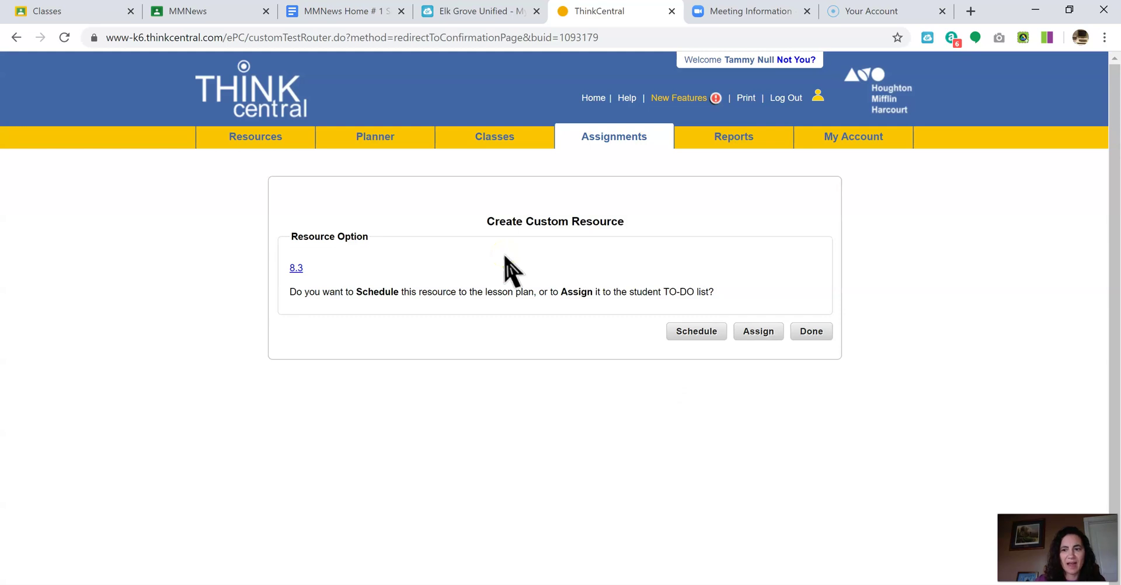
- Start assigning the resource, naming it 8.3 for class 19-20 Section 0542
left_click(758, 332)
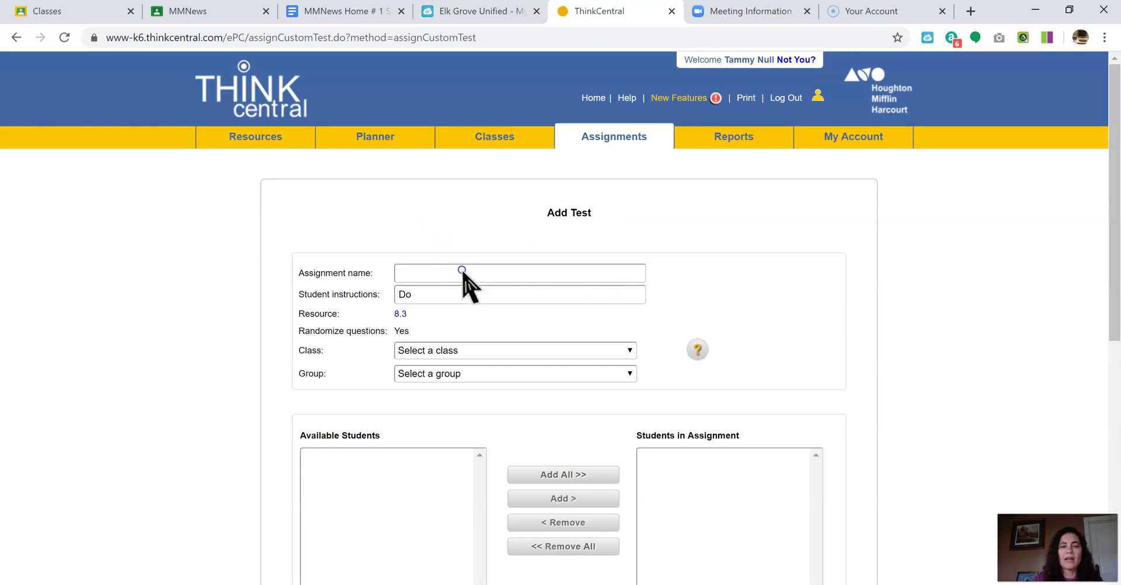
left_click(462, 270)
type("8.3")
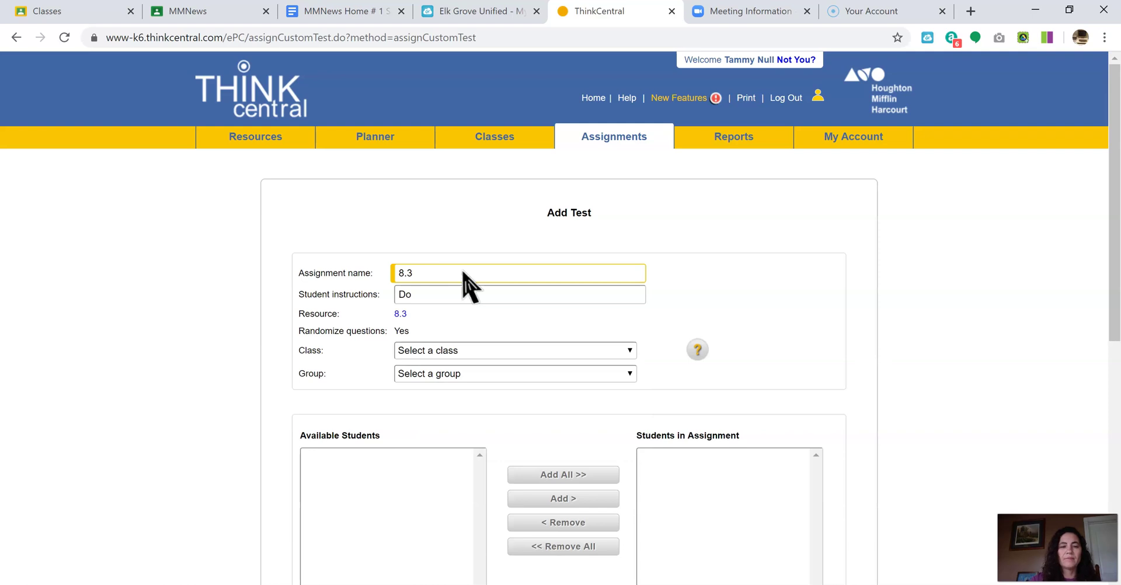
left_click(447, 351)
left_click(448, 351)
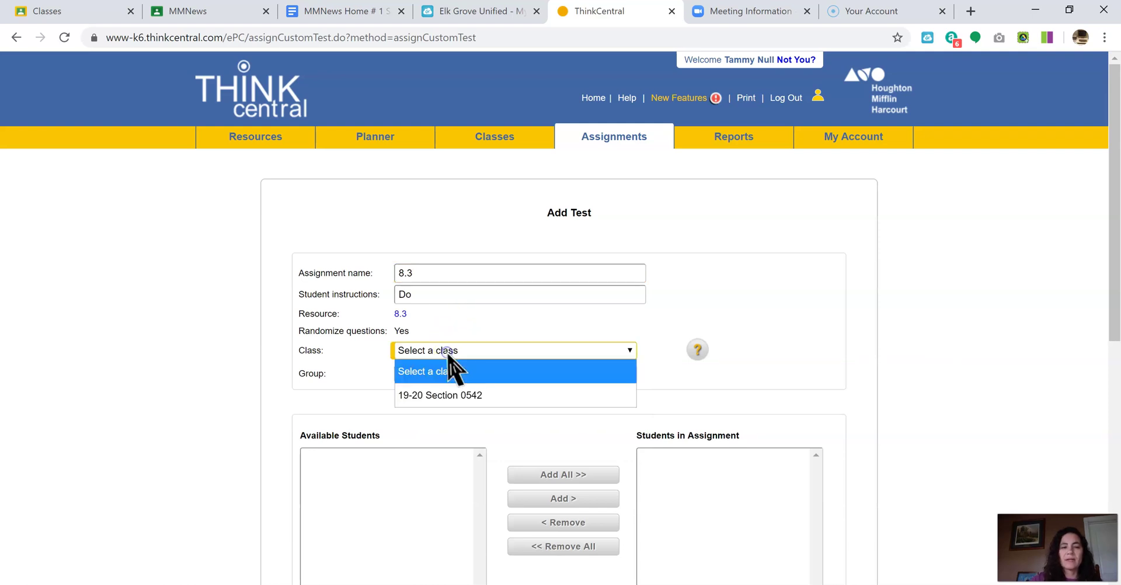
left_click(450, 395)
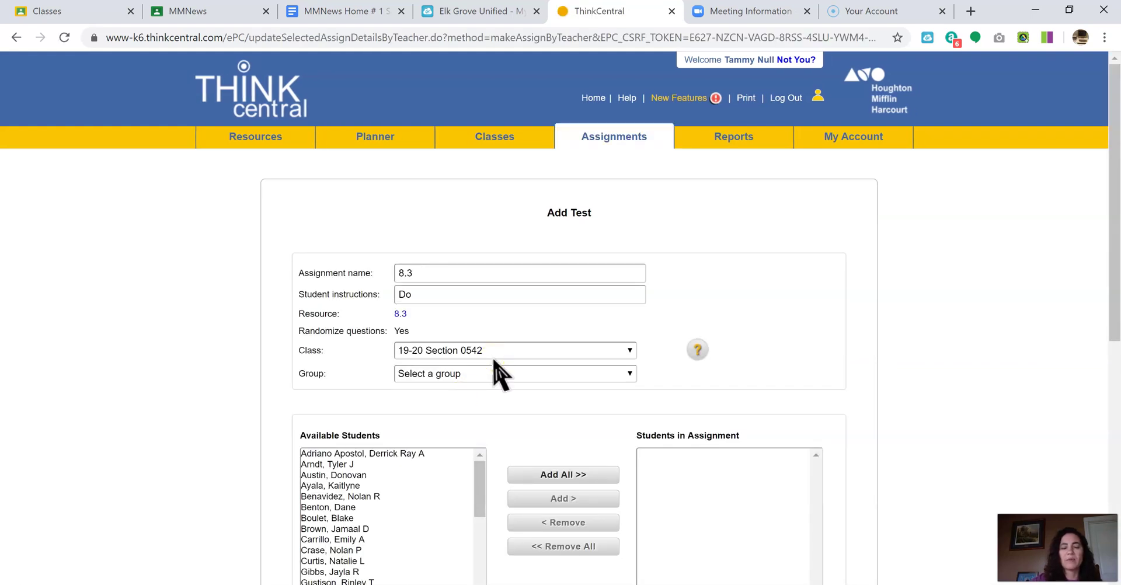
- Add all students and check the 03/26/20 available and 04/02/20 due dates
scroll(709, 368, "down", 3)
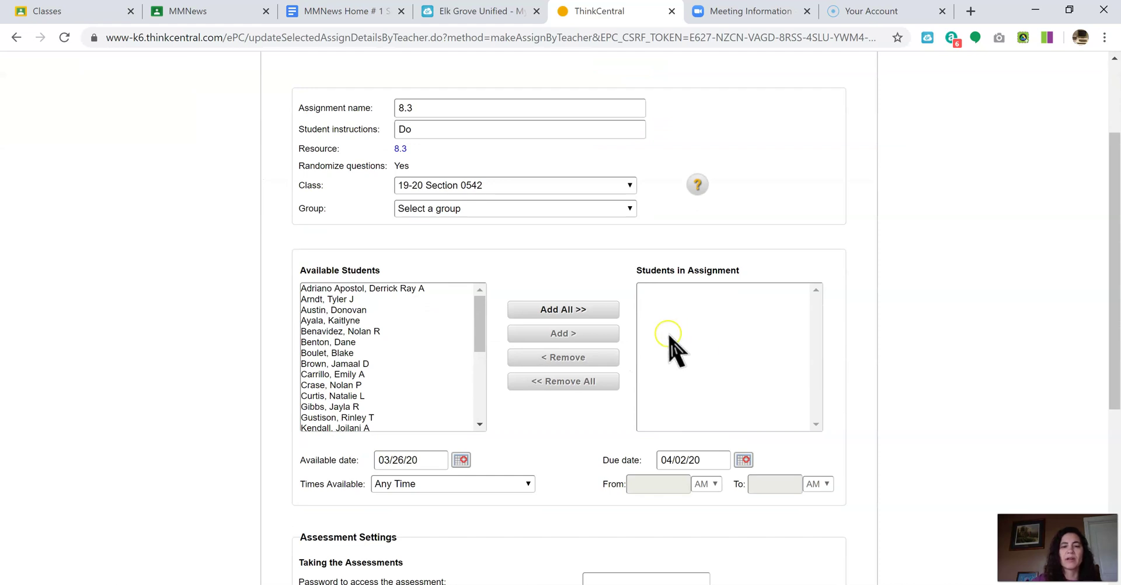
left_click(575, 309)
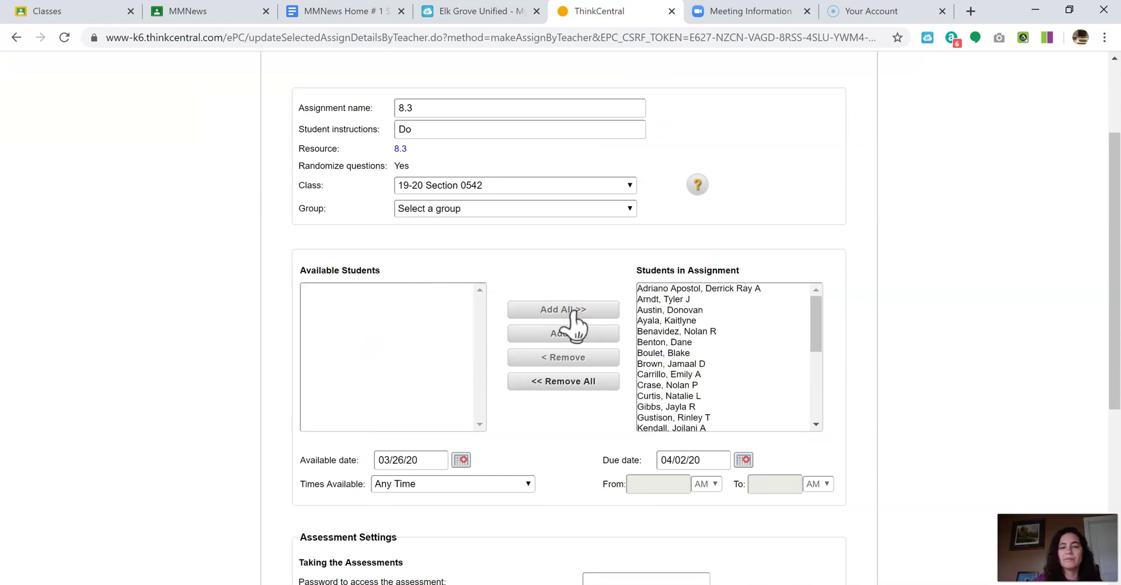
scroll(575, 318, "down", 4)
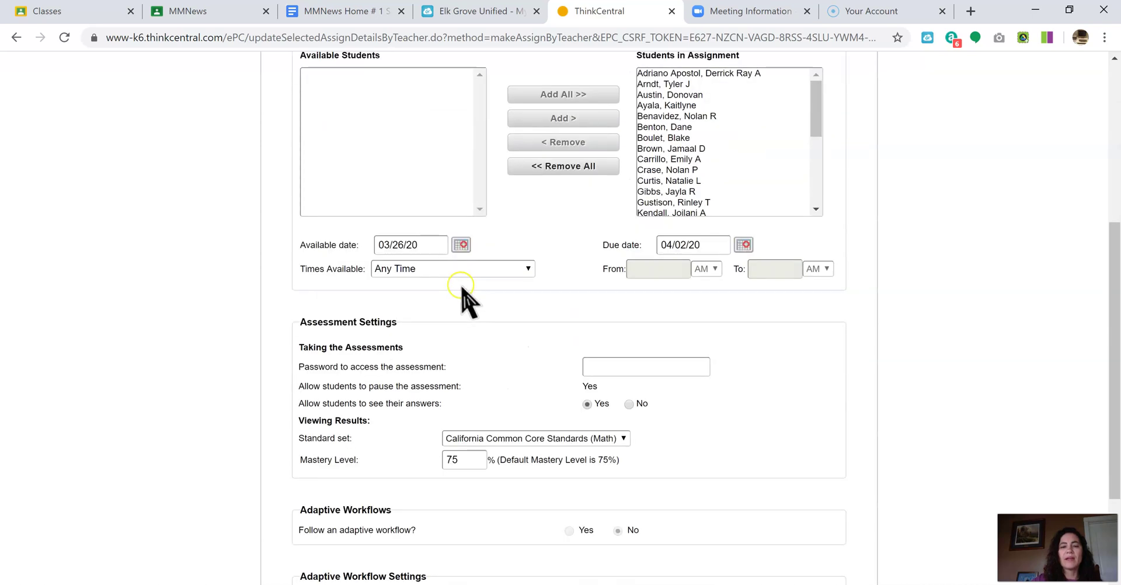
left_click(461, 245)
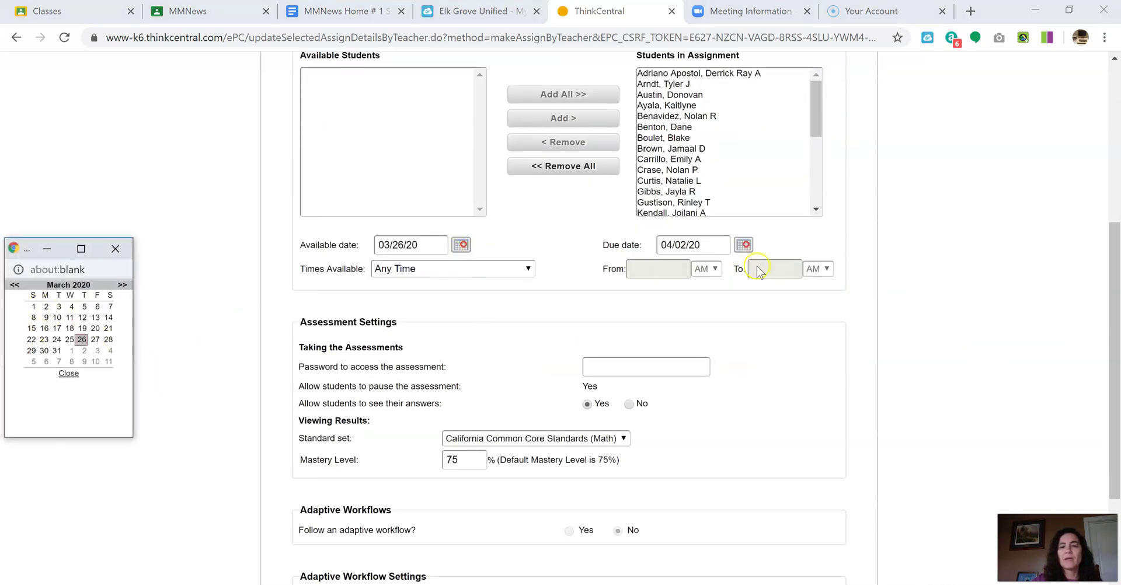
left_click(744, 246)
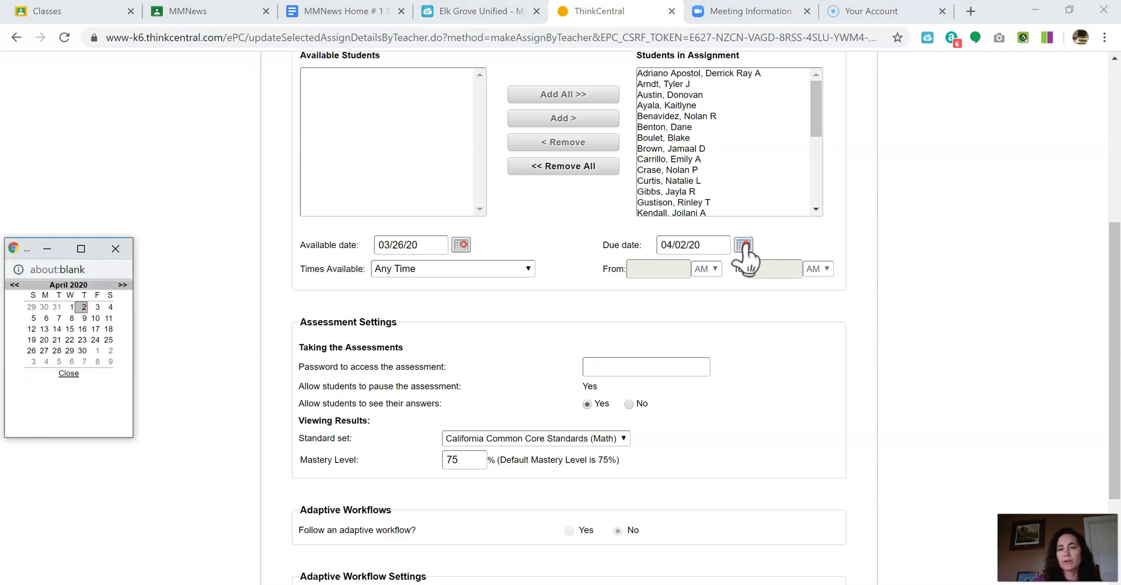
- Change the mastery level from 75 to 70, then save and confirm the 8.3 assignment
scroll(743, 364, "down", 3)
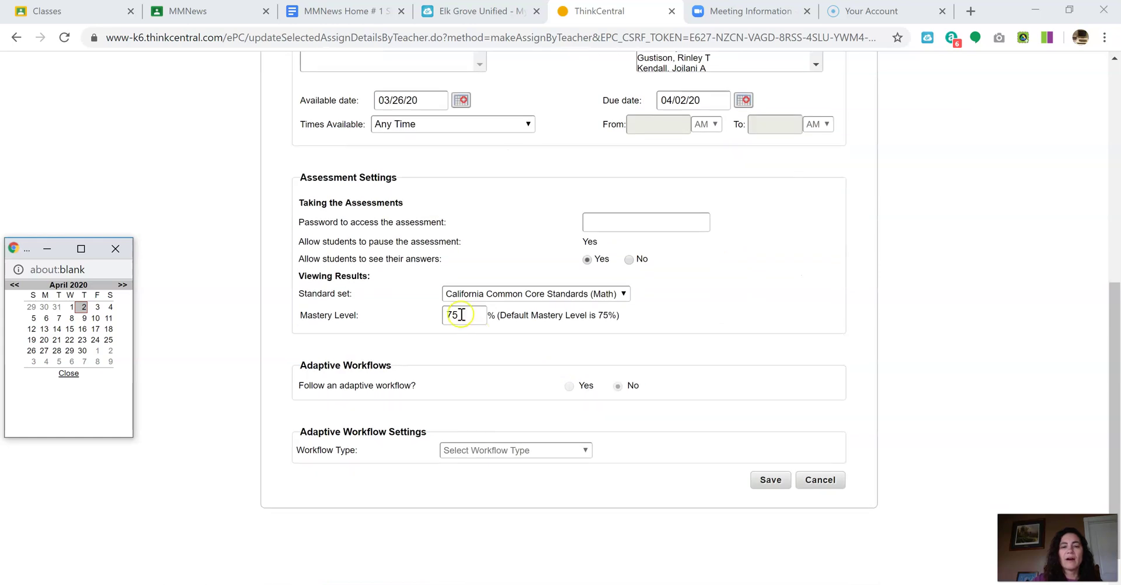
left_click(462, 314)
key("BackSpace")
type("0")
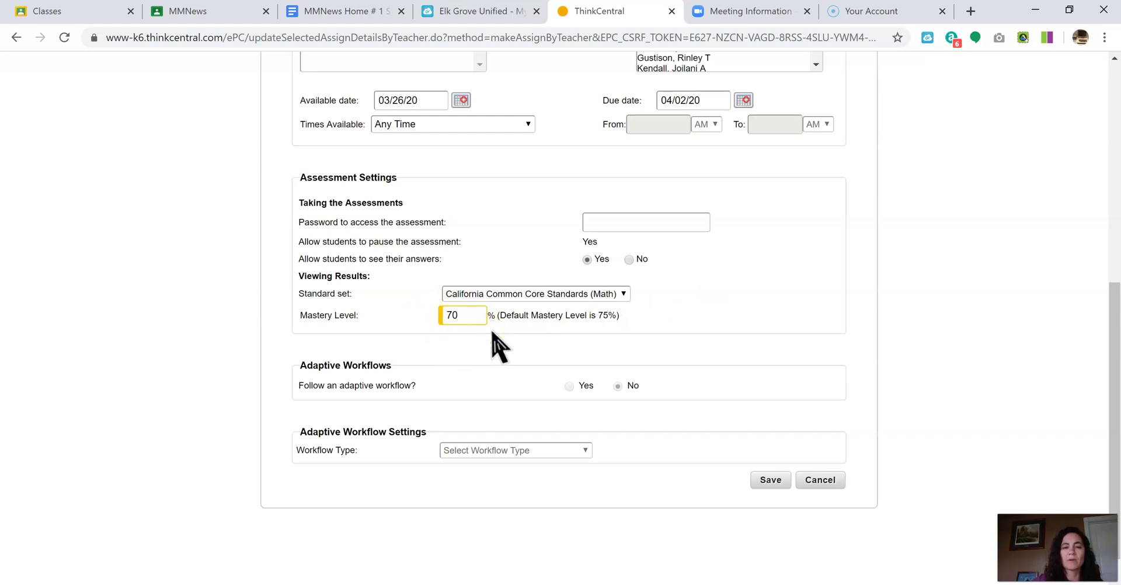
scroll(789, 365, "down", 3)
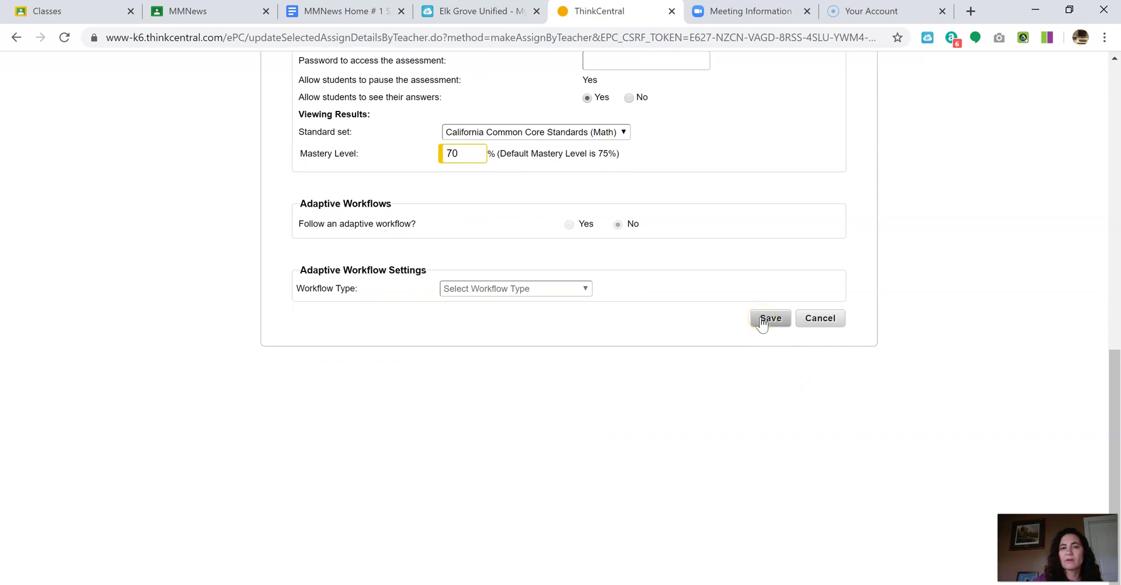
left_click(762, 323)
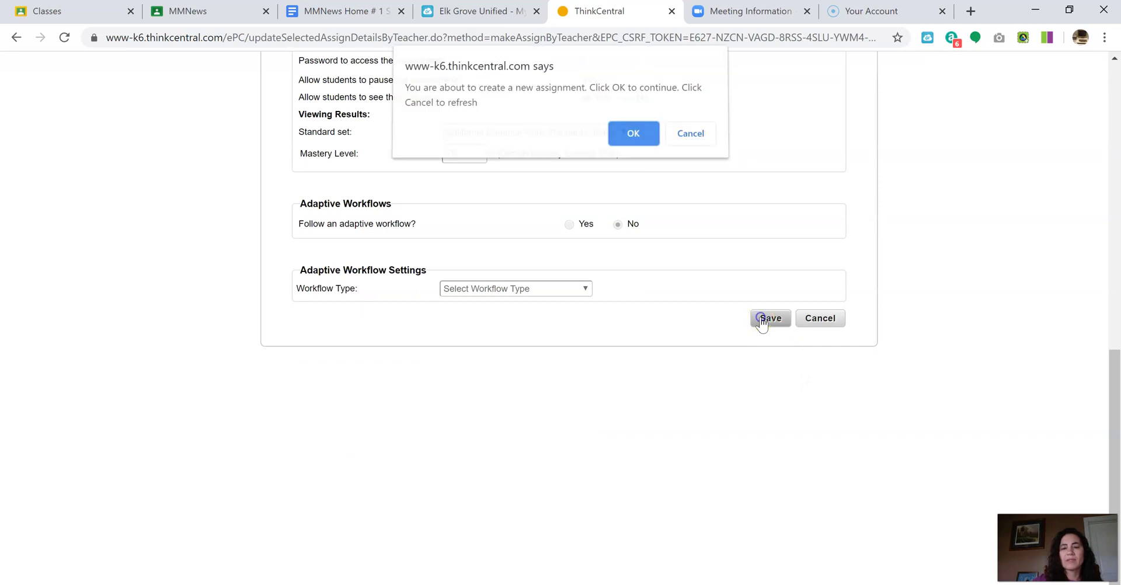
left_click(626, 131)
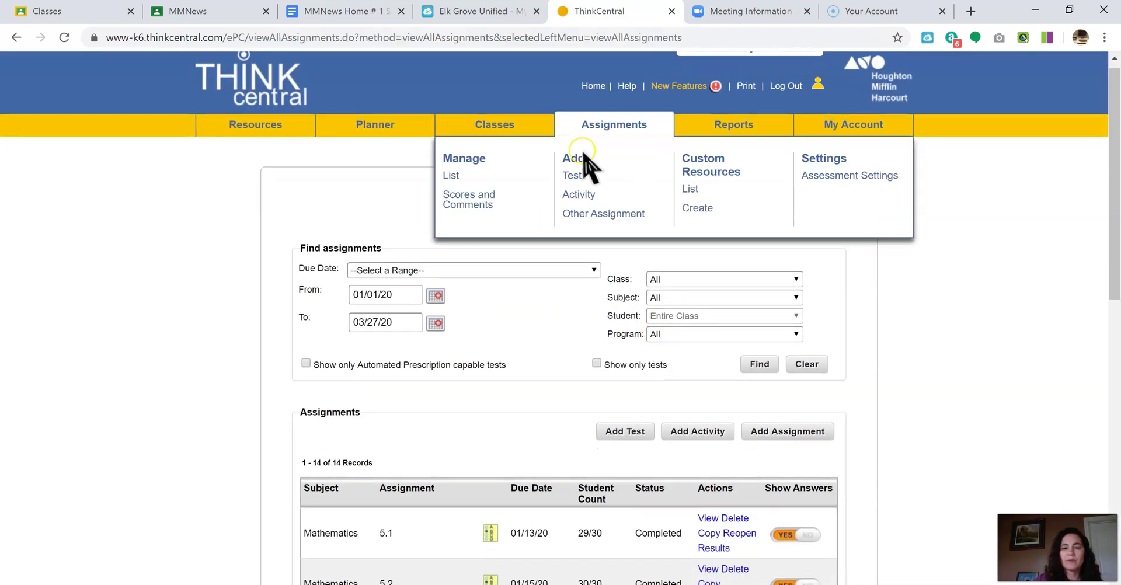
mouse_move(600, 124)
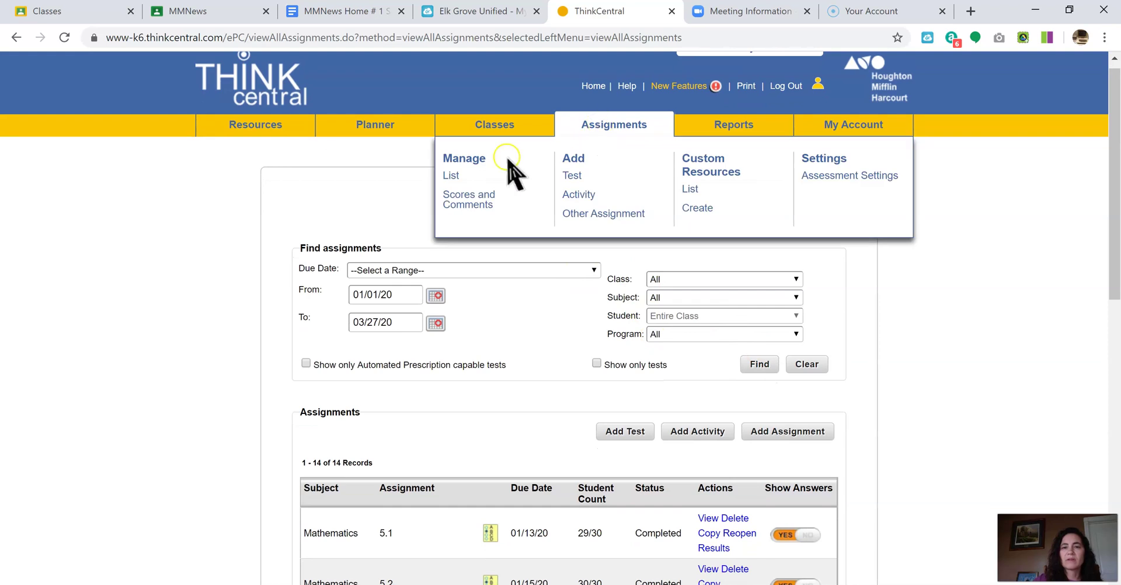
left_click(462, 178)
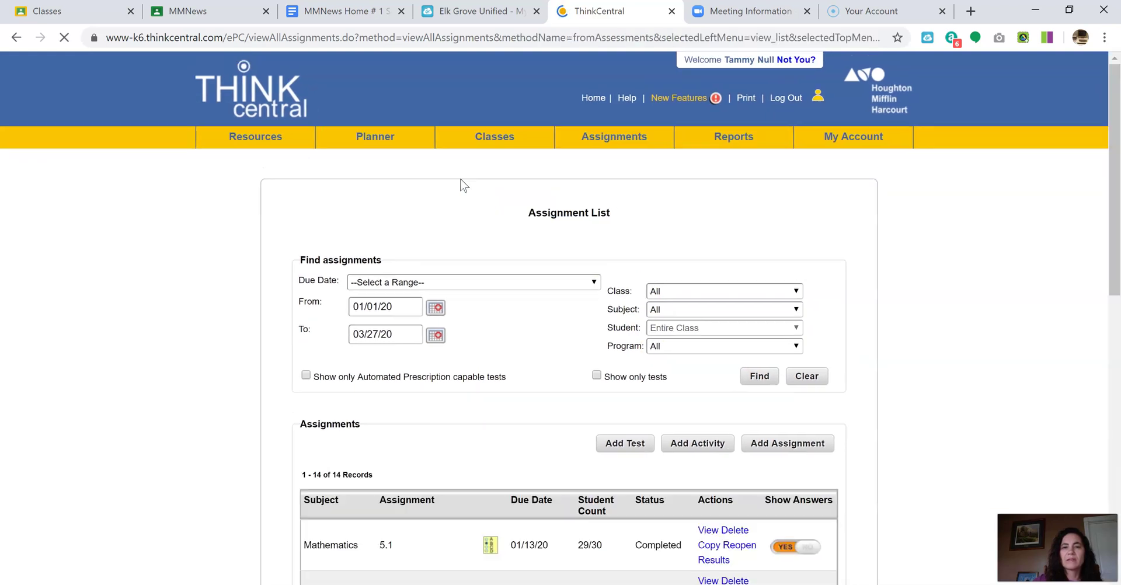
scroll(666, 246, "down", 5)
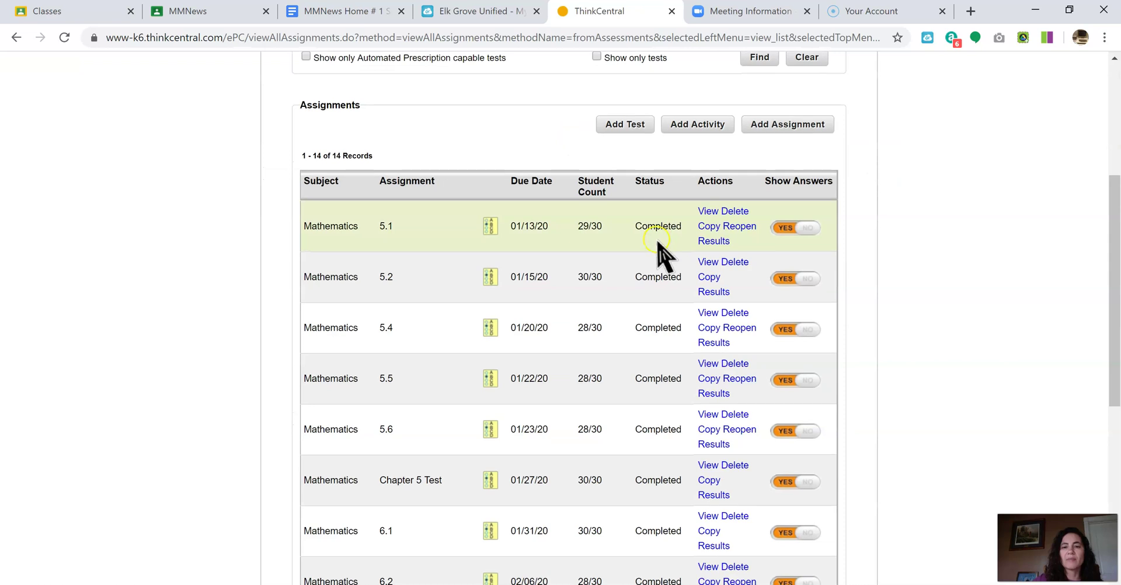
scroll(660, 246, "down", 5)
scroll(647, 247, "down", 2)
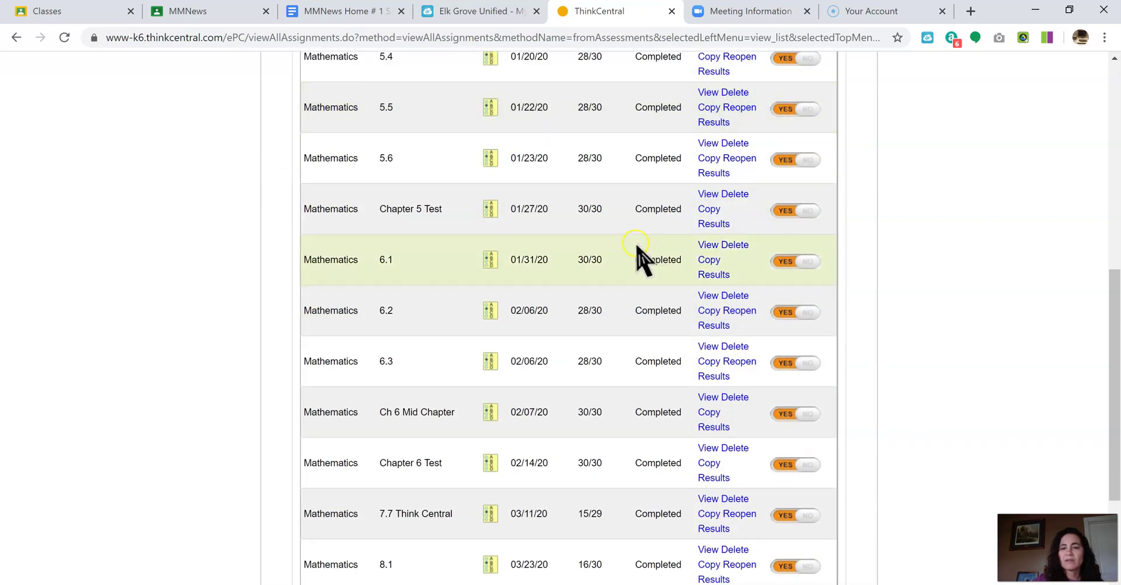
scroll(621, 238, "up", 3)
scroll(621, 231, "up", 2)
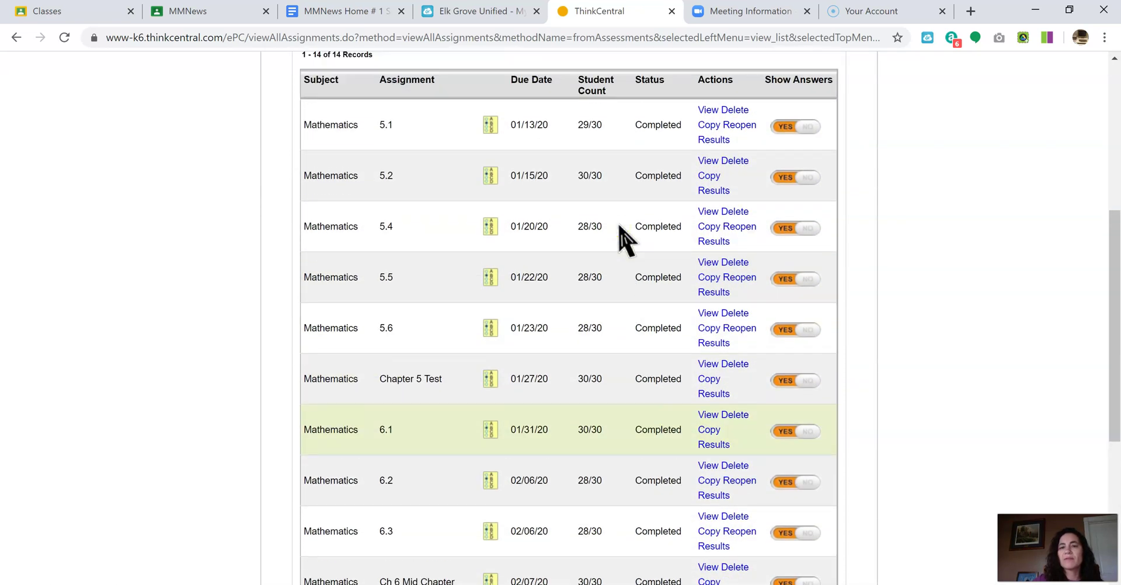
left_click(745, 227)
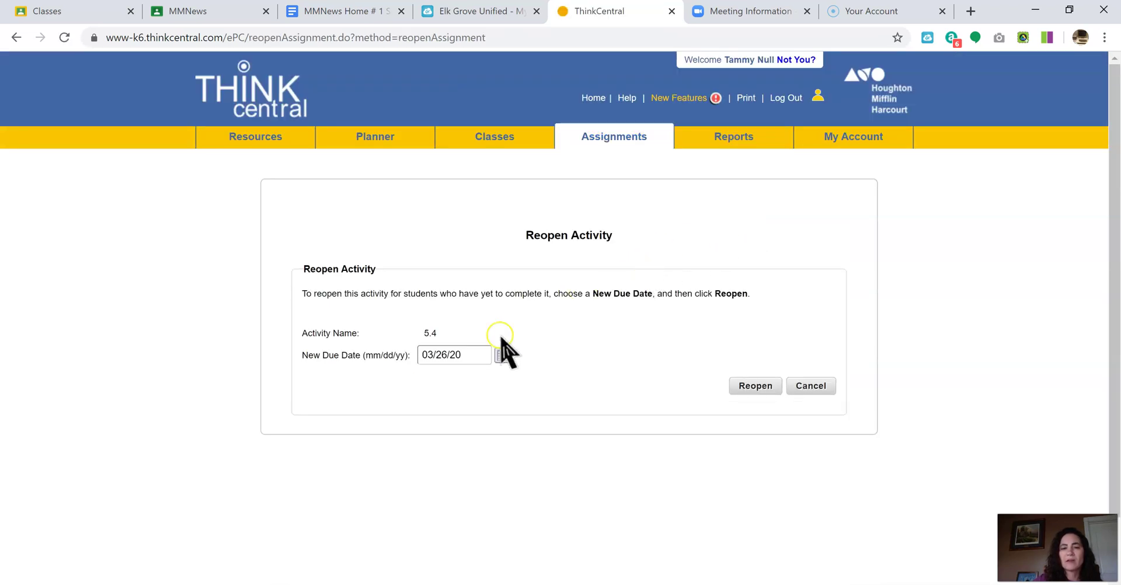
left_click(807, 387)
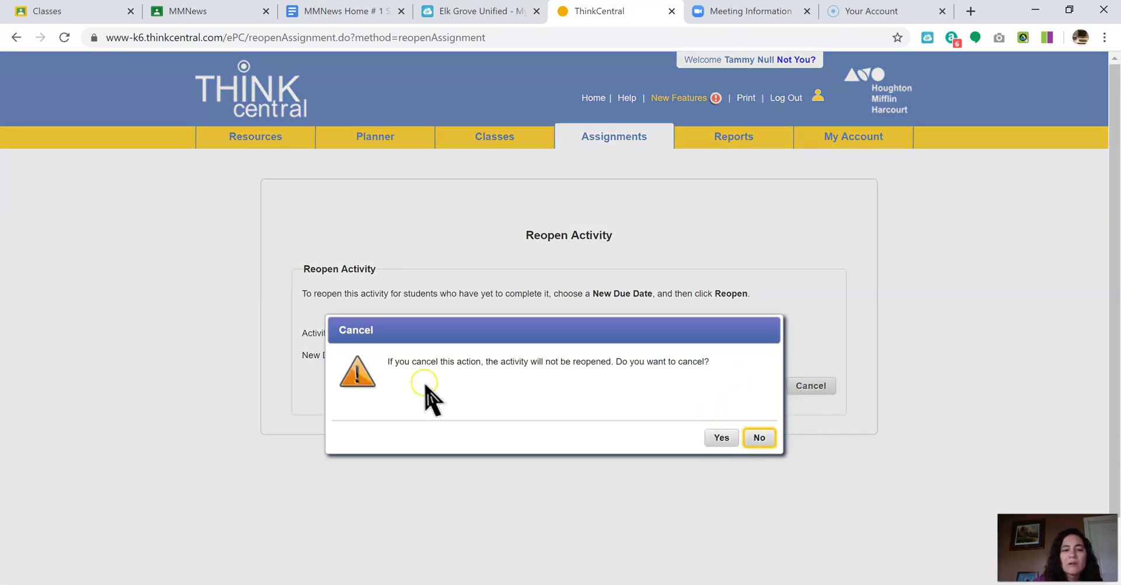
left_click(722, 438)
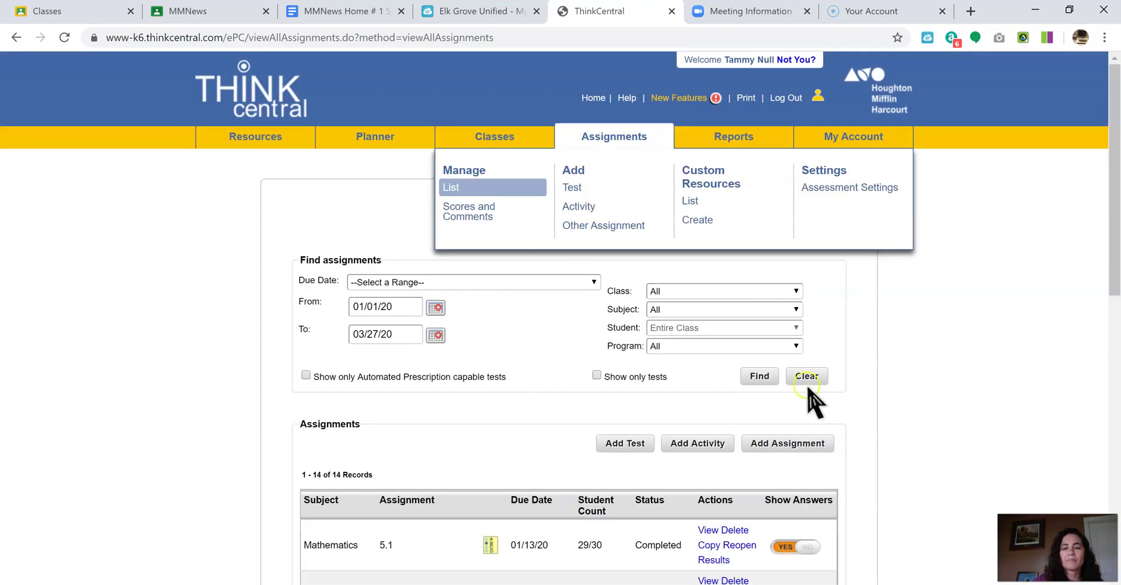
scroll(753, 374, "down", 15)
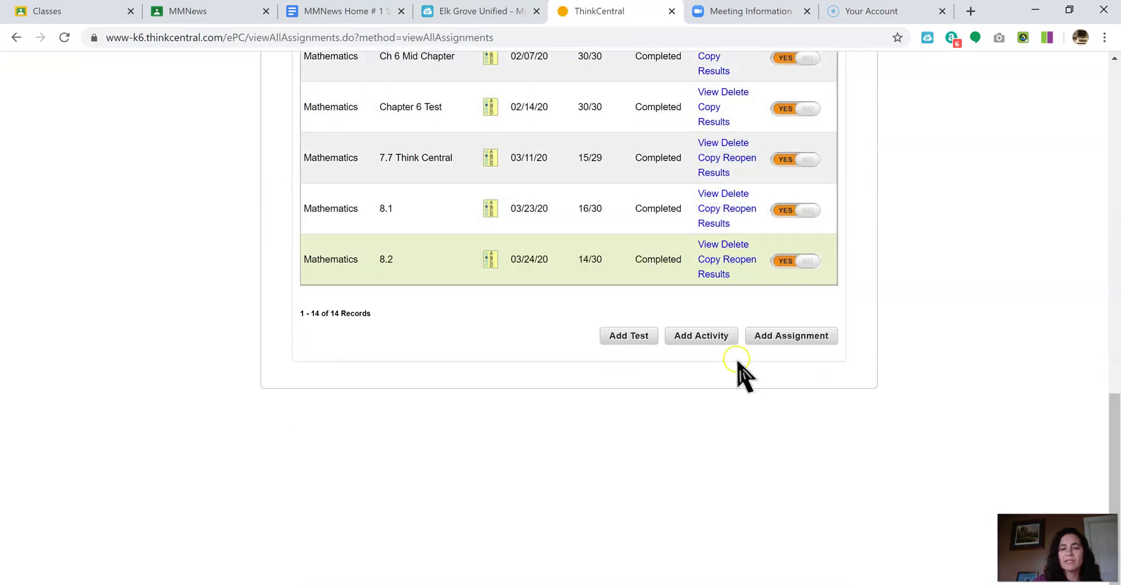
scroll(596, 319, "down", 2)
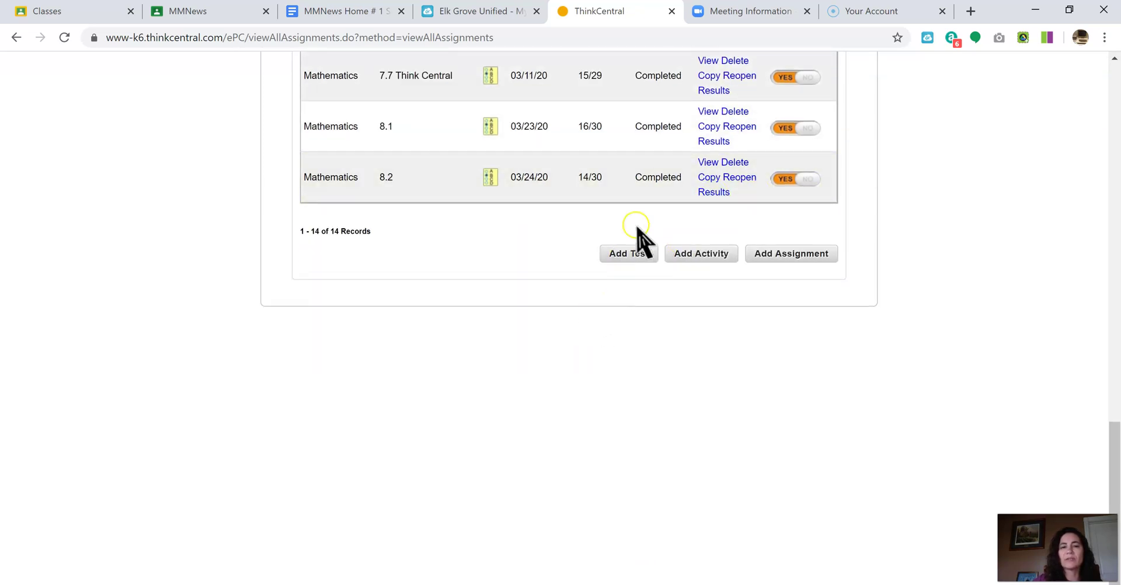
scroll(639, 240, "down", 1)
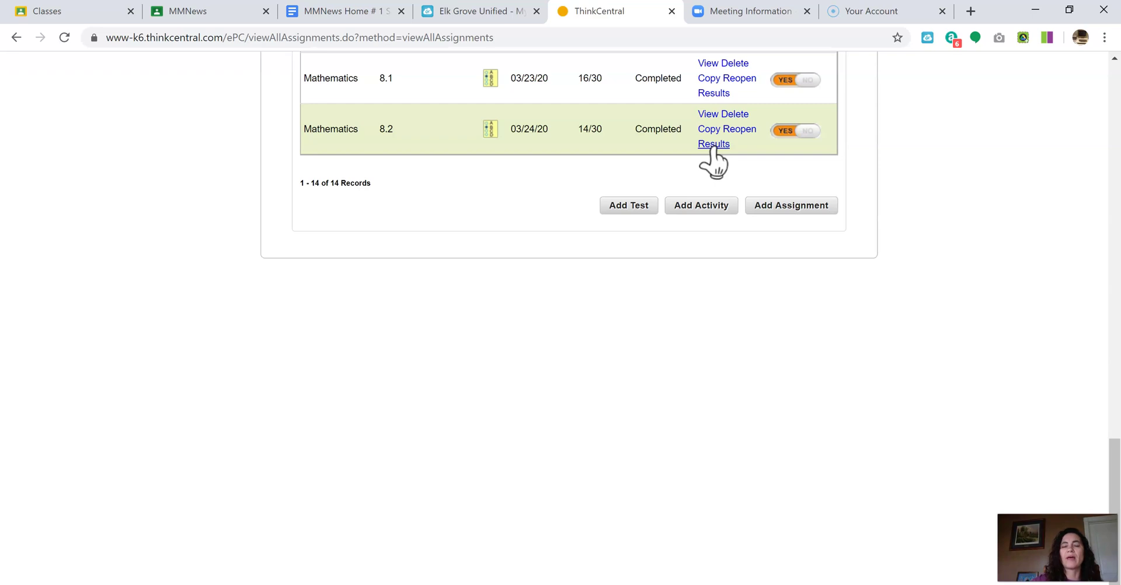
scroll(735, 157, "up", 8)
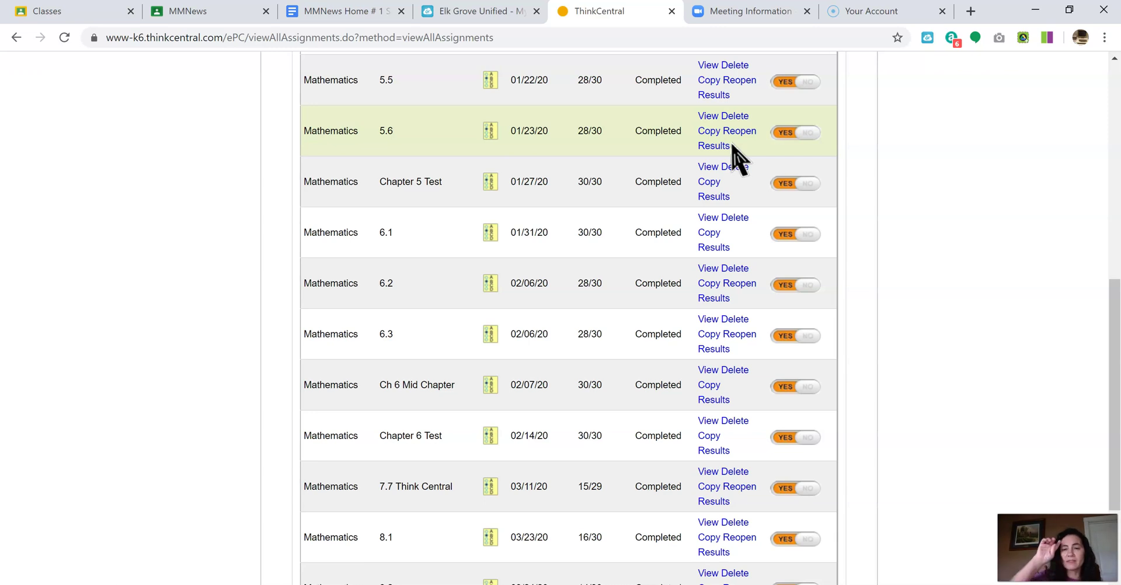
scroll(733, 146, "up", 10)
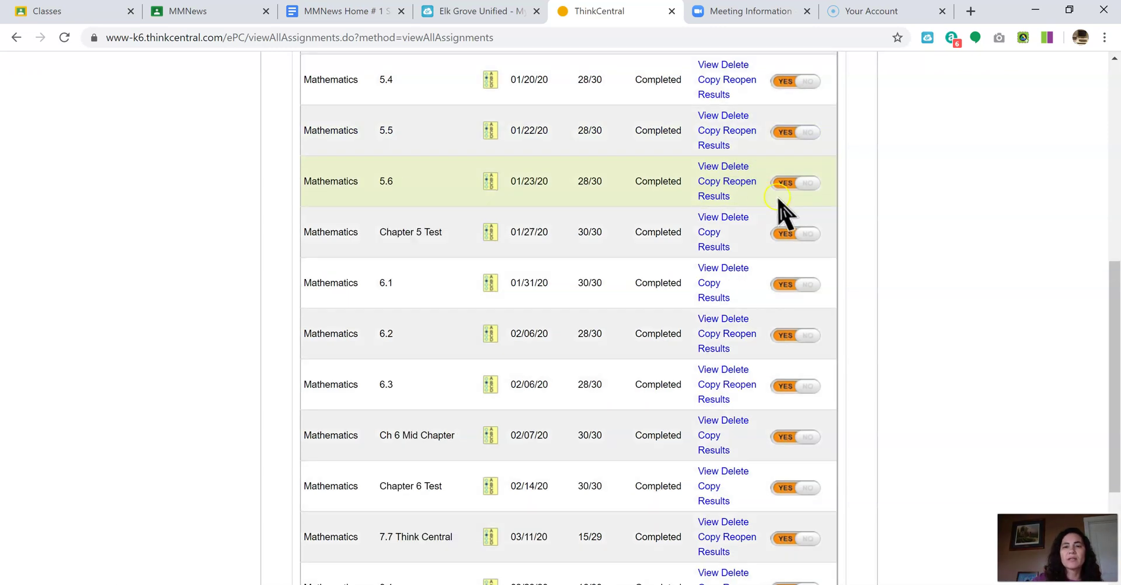